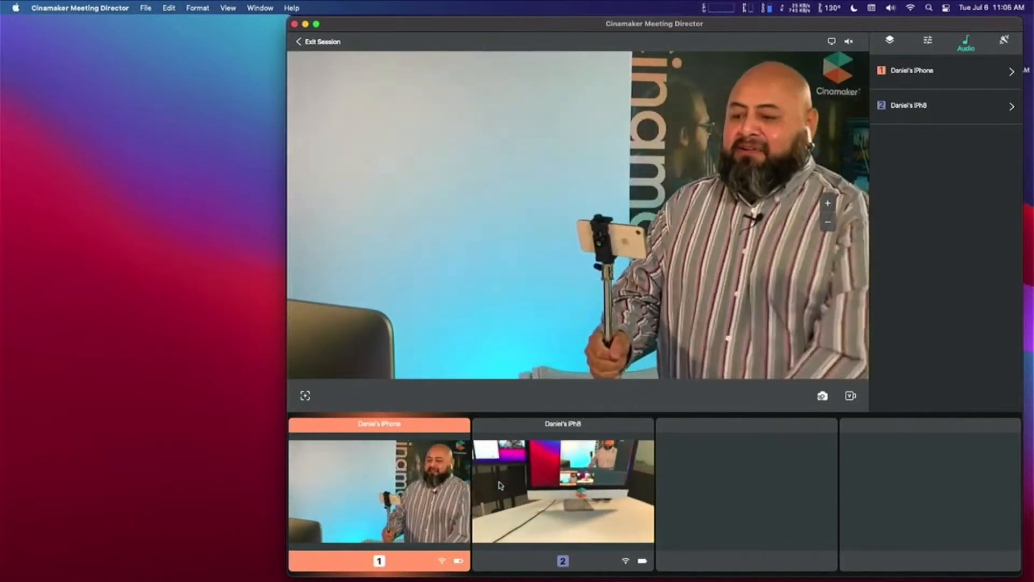
- Cut the live view to camera 2 and back to camera 1, and raise camera 2's audio level to 56
left_click(500, 486)
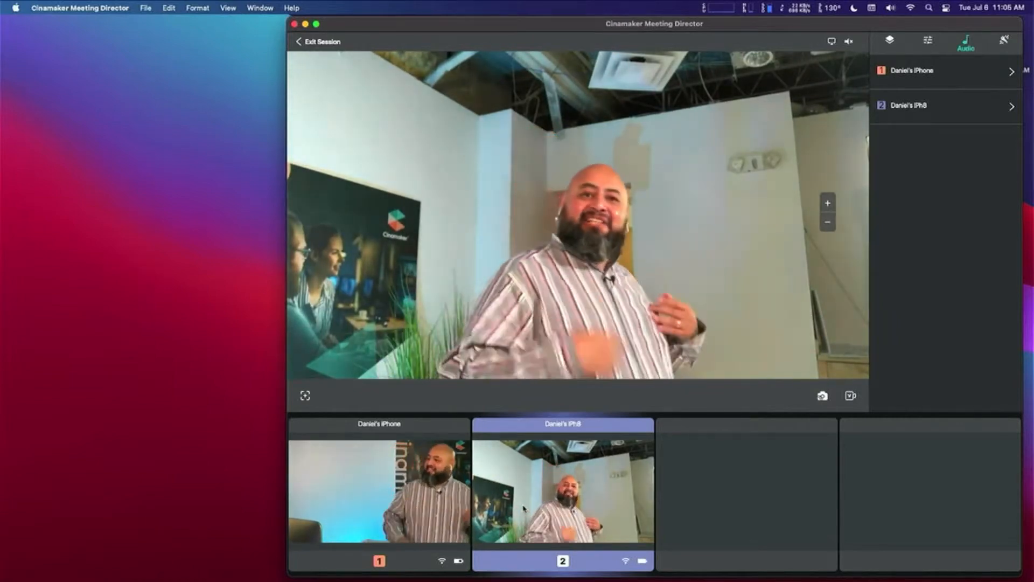
left_click(1012, 107)
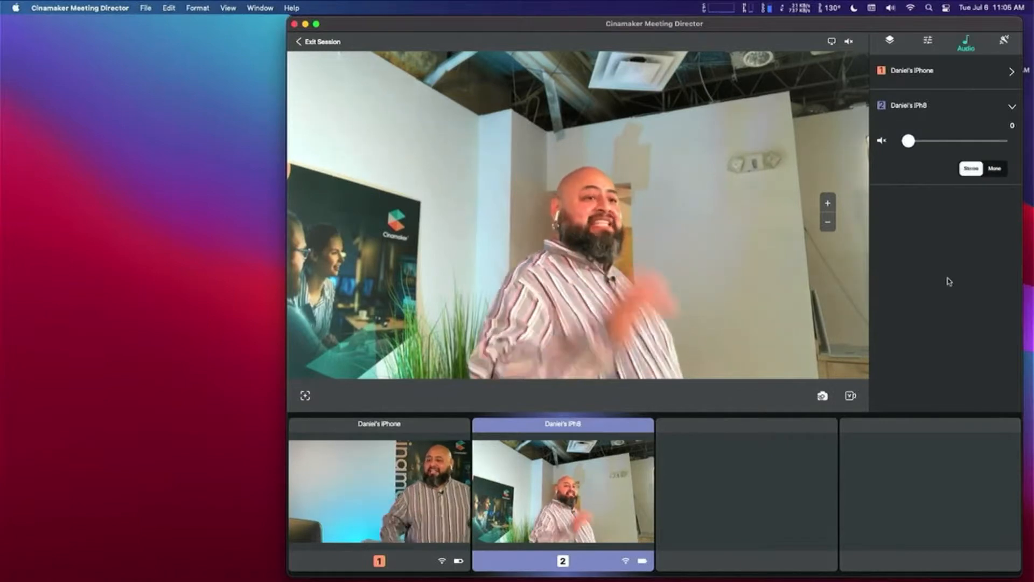
left_click(377, 496)
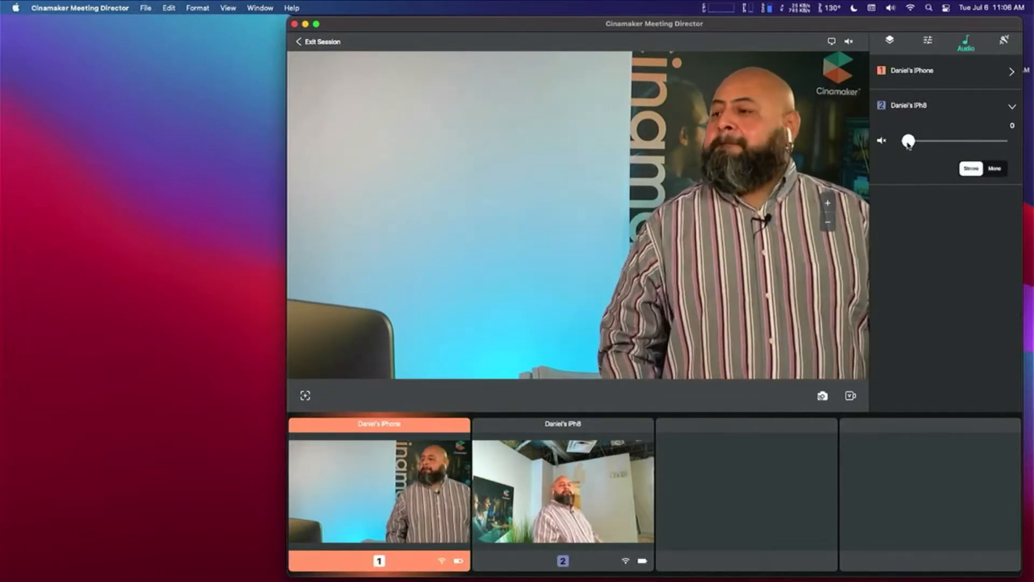
left_click_drag(908, 143, 960, 150)
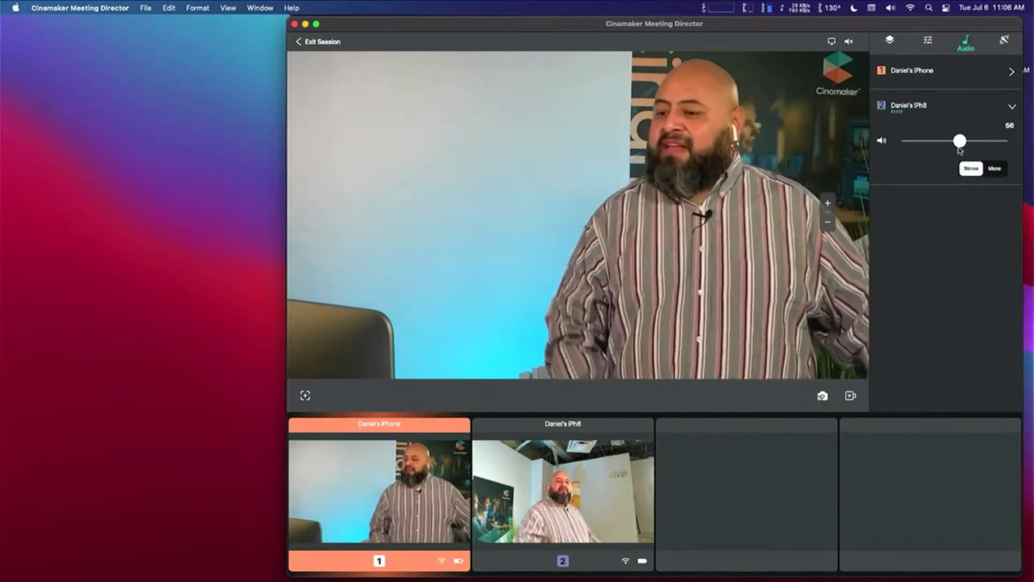
- Cut the live view to camera 2 and back to camera 1, and raise camera 1's audio level to 60
left_click(549, 495)
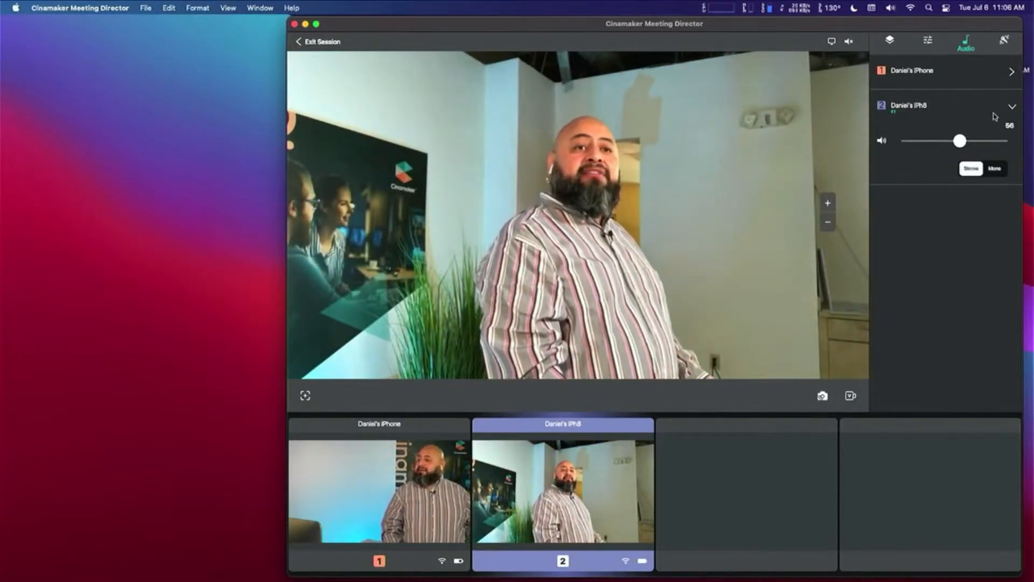
left_click(1011, 73)
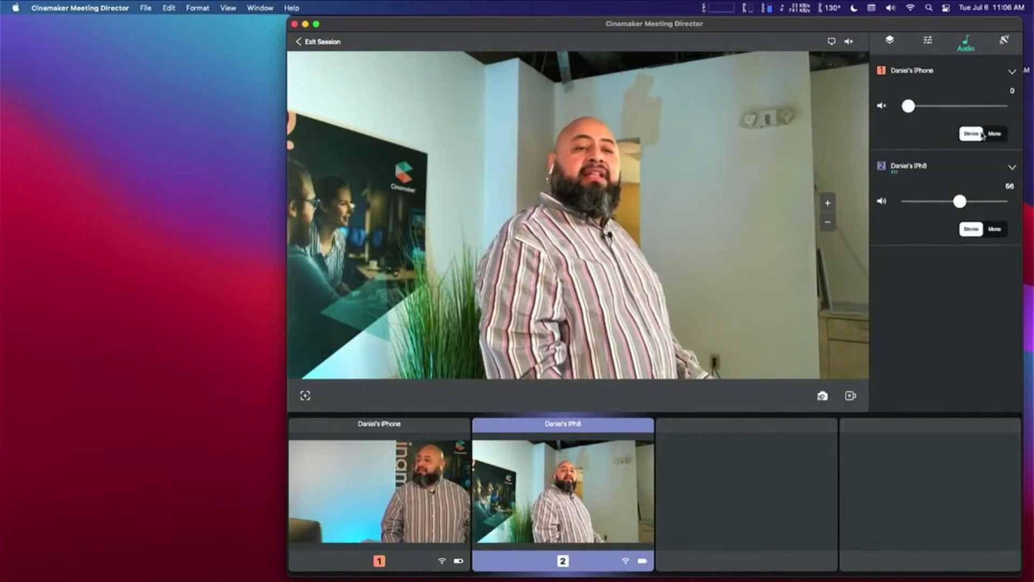
left_click(353, 492)
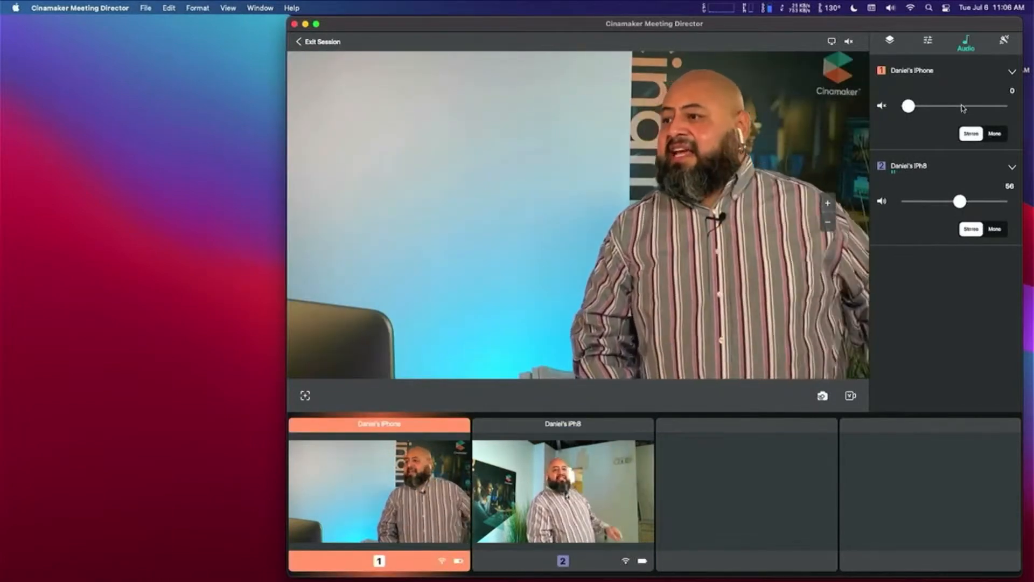
left_click(962, 107)
left_click_drag(962, 106, 964, 106)
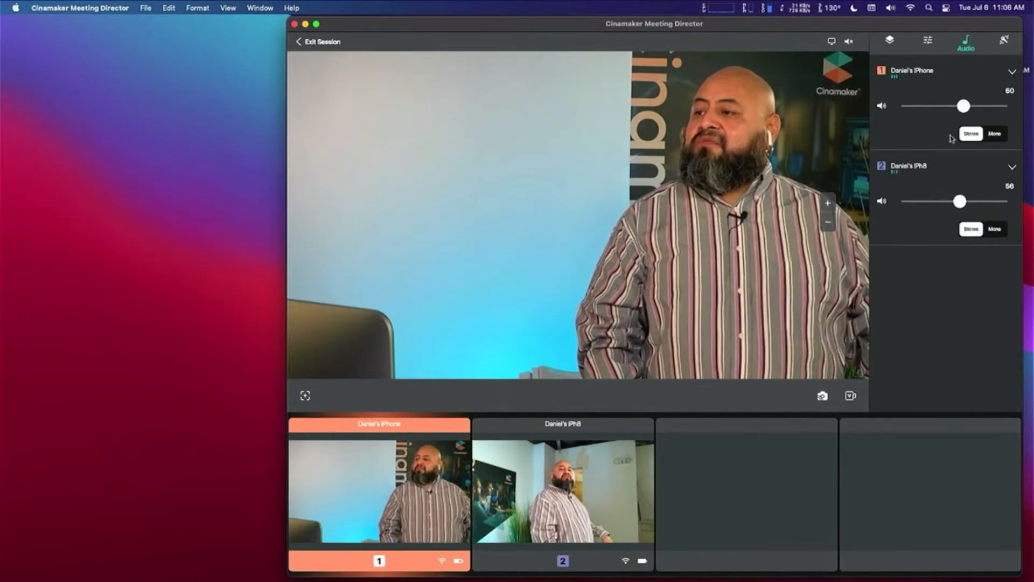
- Mute both cameras by setting the audio levels of camera 2 and camera 1 to 0
left_click_drag(962, 201, 901, 210)
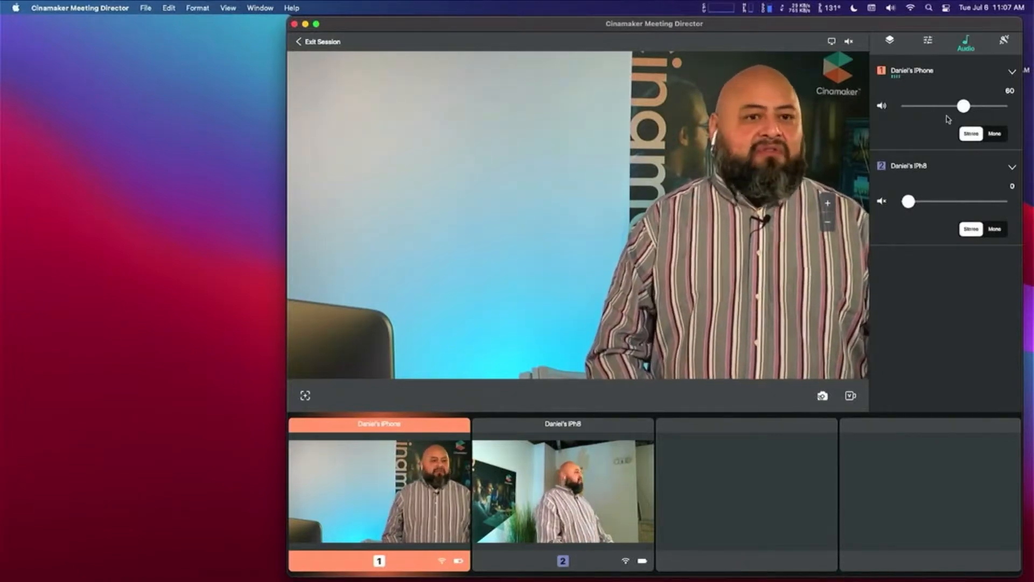
left_click_drag(962, 106, 881, 110)
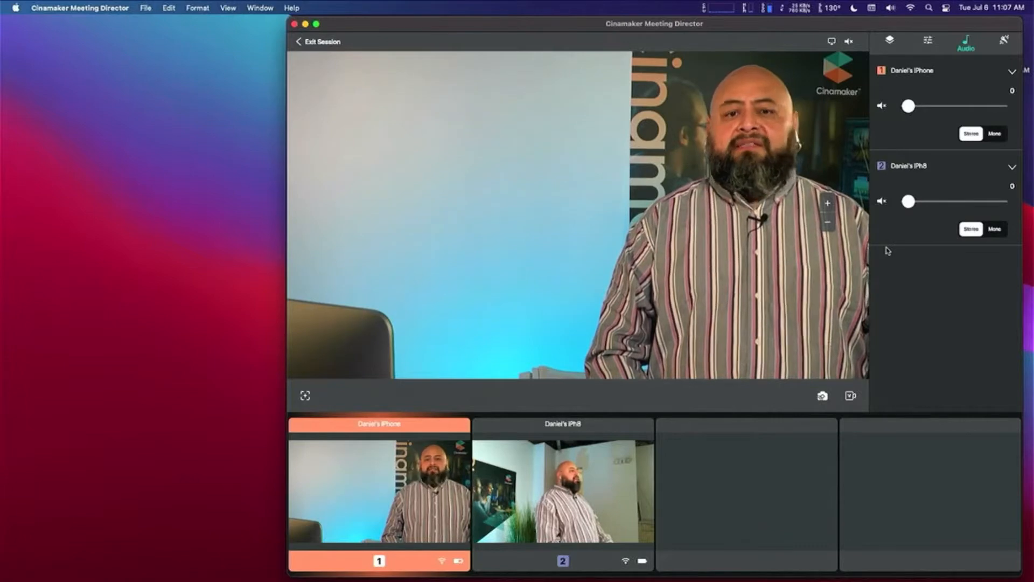
- Show the white Meeting Director lower-third banner from the media list over the live video, and hide it again
left_click(889, 40)
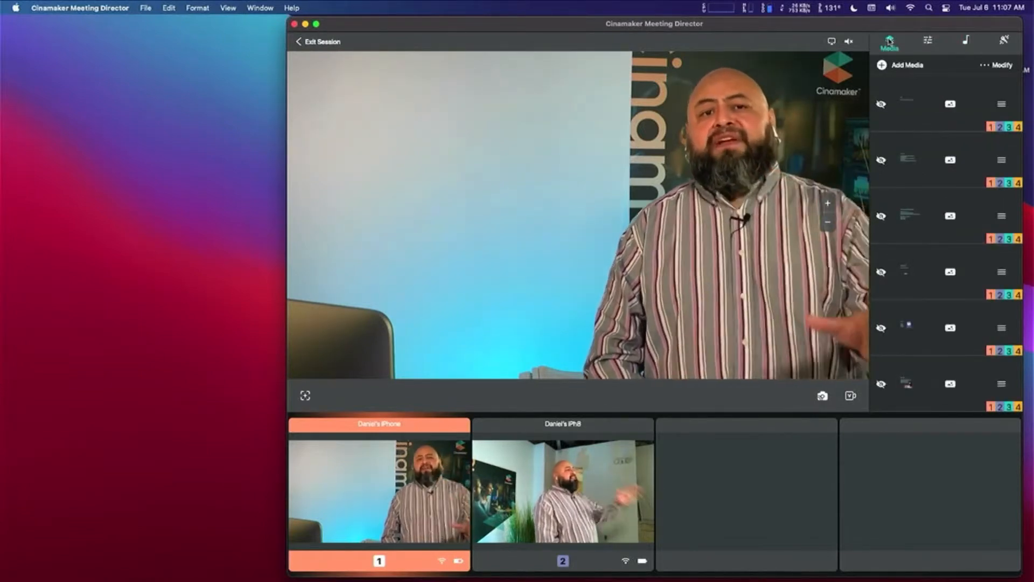
scroll(919, 210, "down", 2)
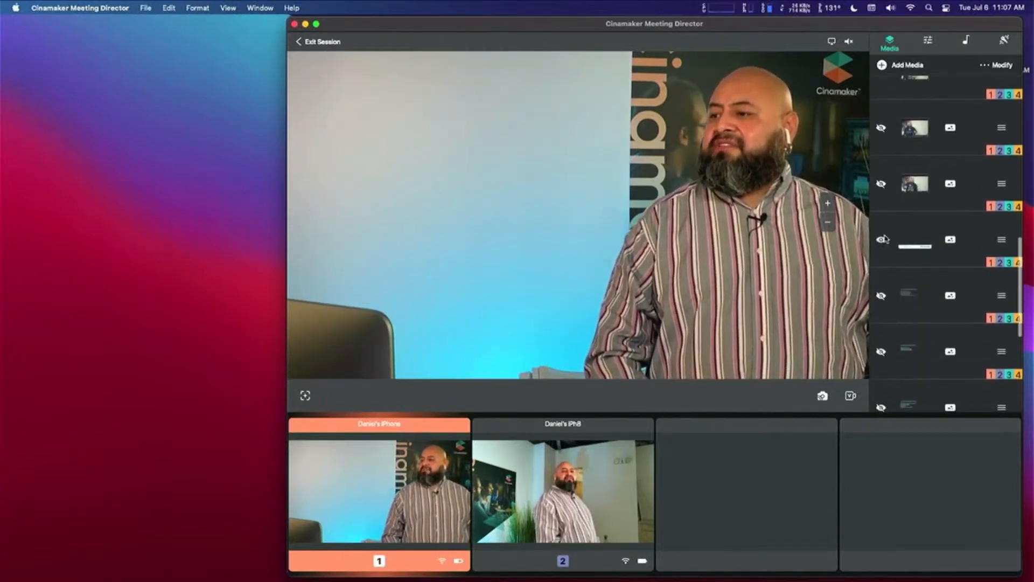
left_click(882, 239)
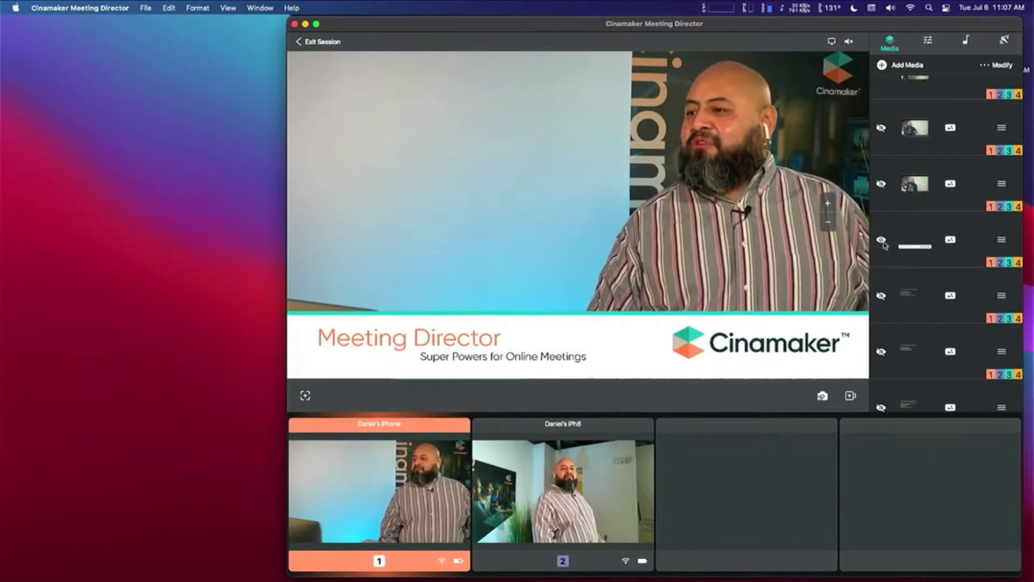
left_click(881, 239)
- Add a new image overlay using the file Cinamaker Image Sample from the Cina Assets folder
scroll(909, 162, "down", 5)
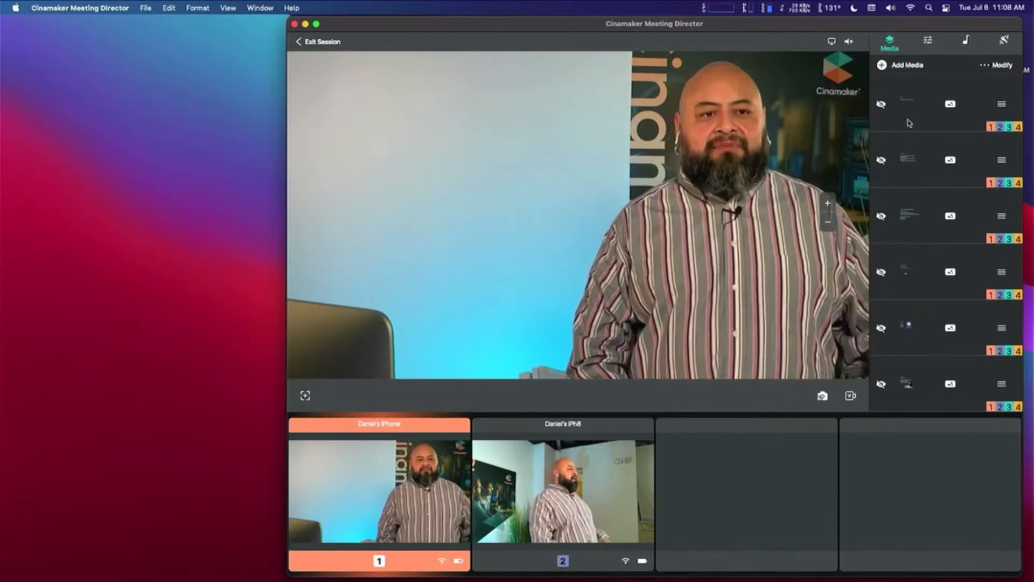
left_click(883, 65)
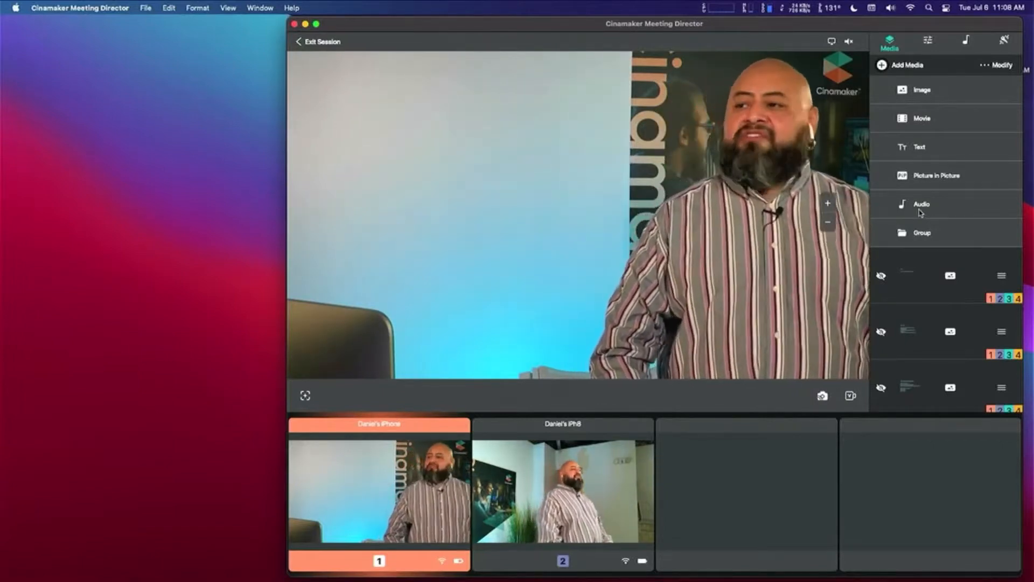
left_click(910, 91)
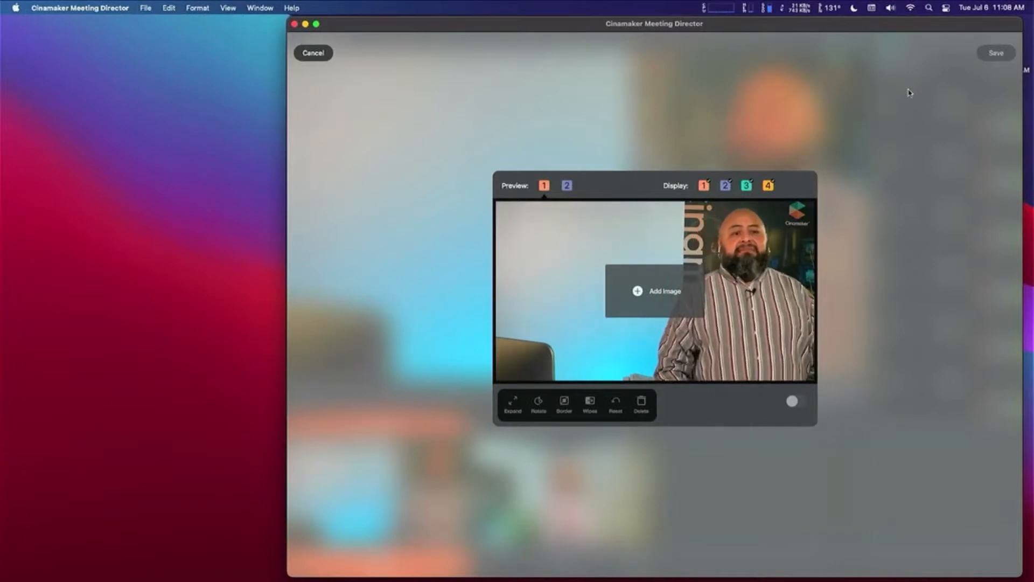
left_click(658, 294)
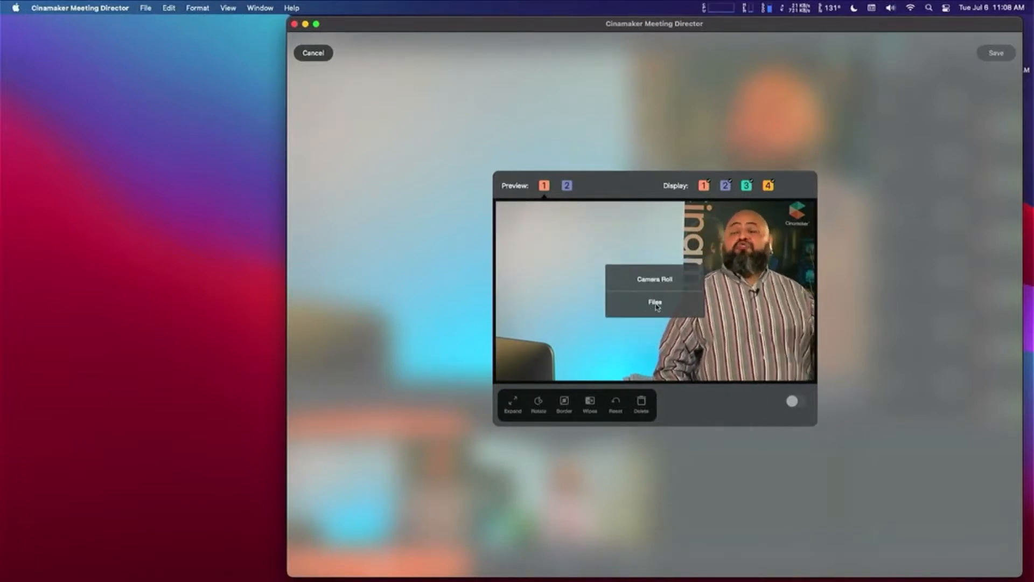
left_click(655, 302)
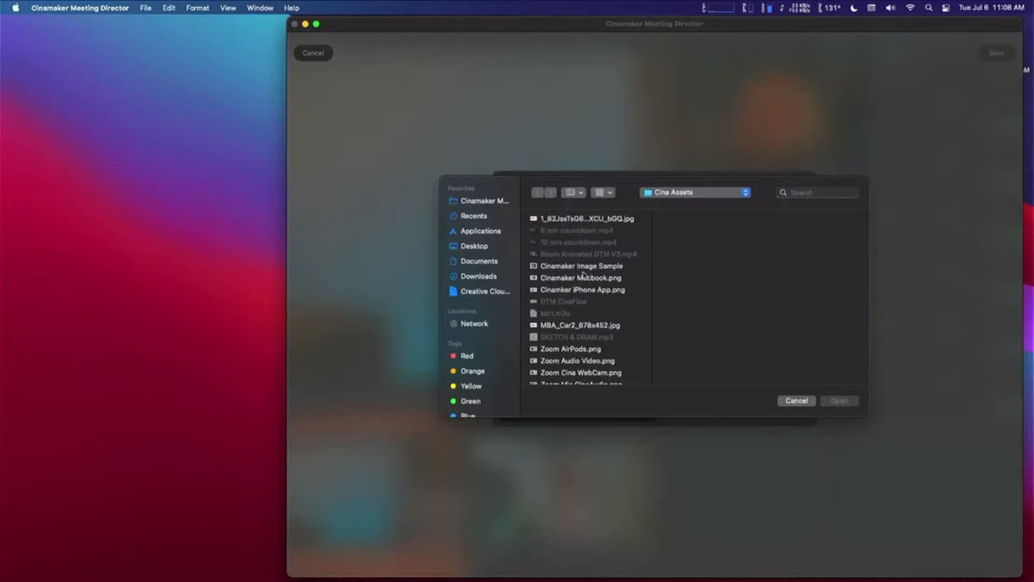
left_click(568, 269)
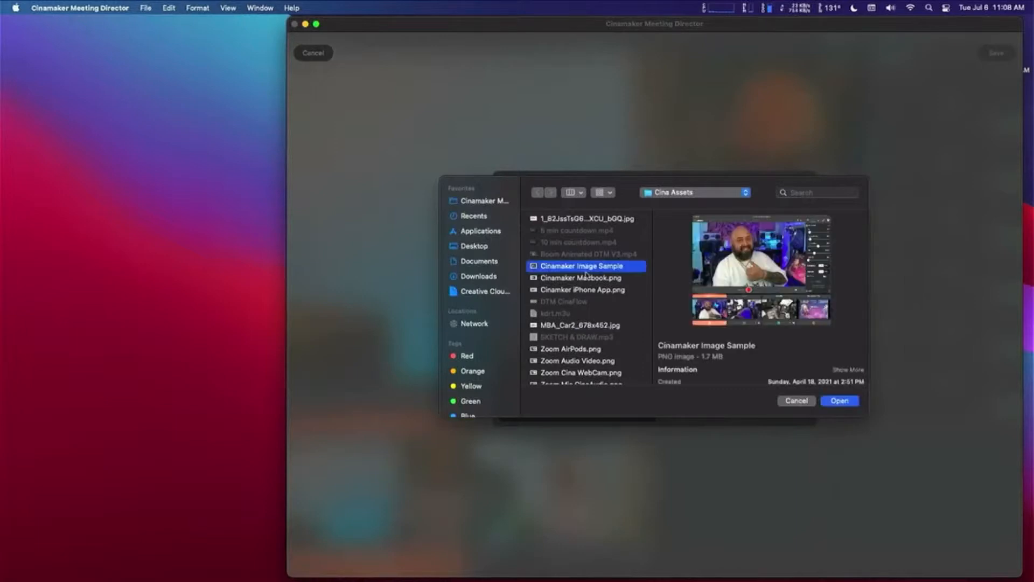
left_click(839, 401)
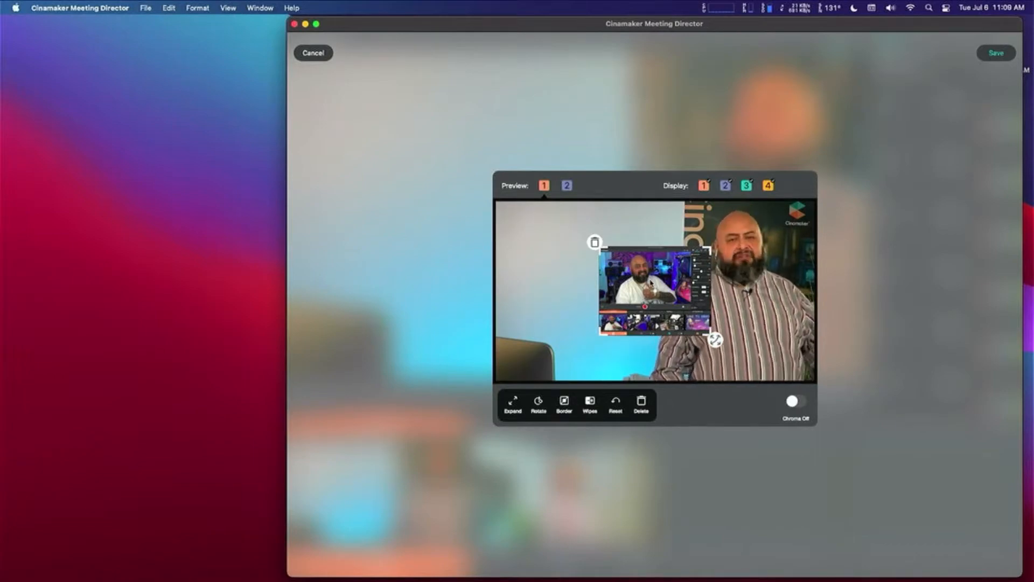
- Move the image overlay to the upper left of the video frame and enlarge it to about half the frame's width
left_click_drag(650, 282, 562, 251)
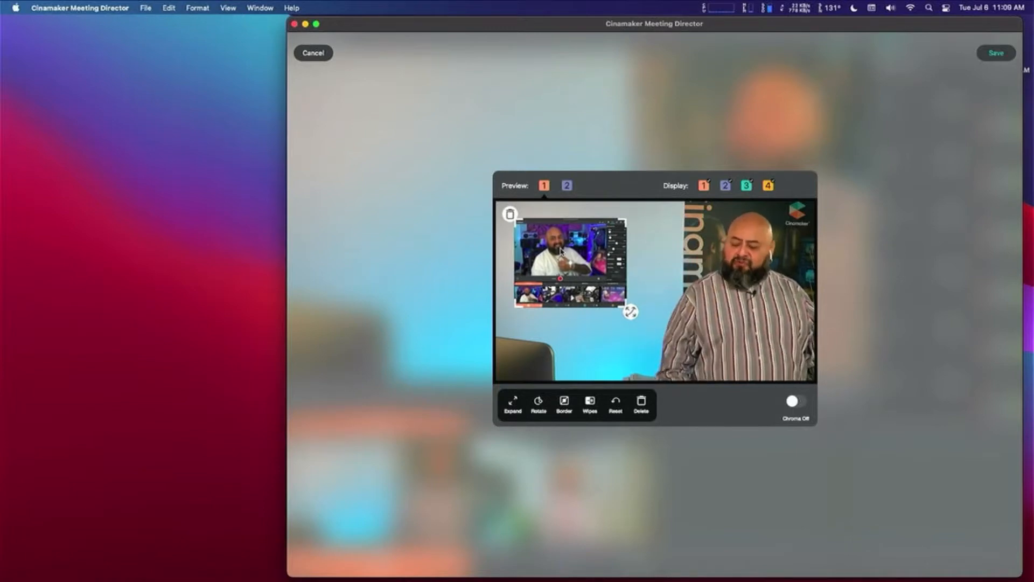
scroll(561, 249, "up", 5)
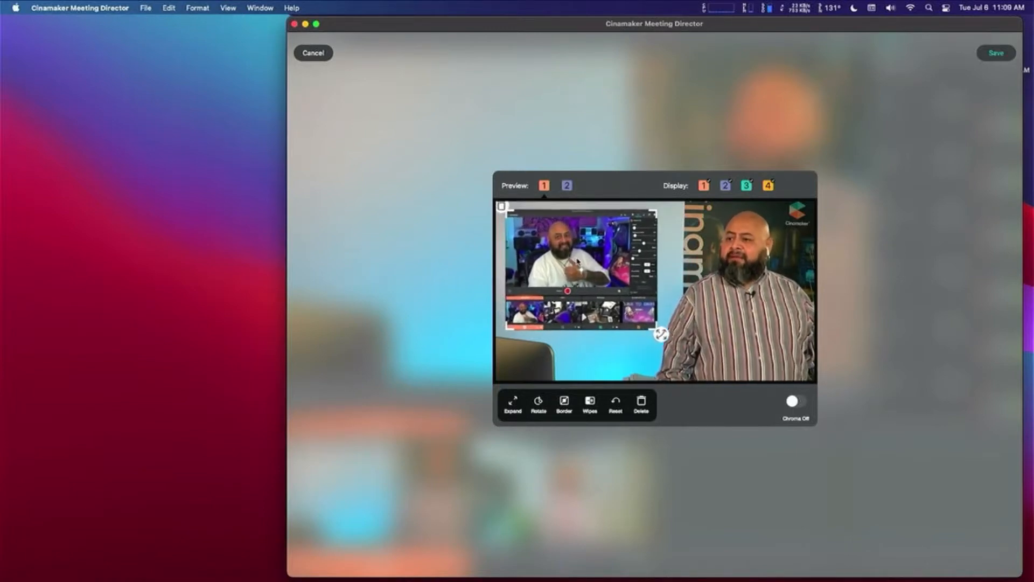
left_click_drag(577, 261, 585, 260)
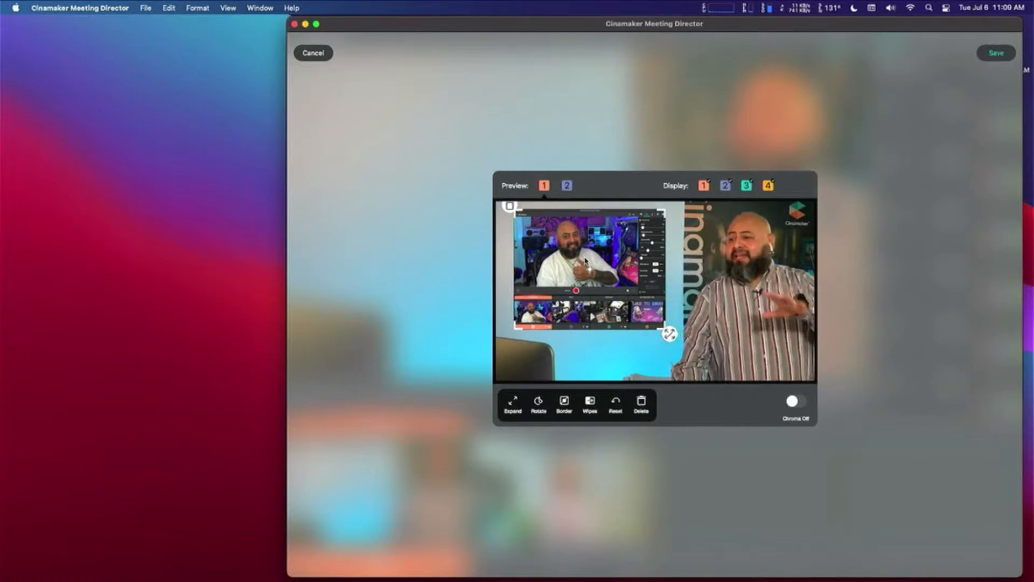
- Give the image overlay a red border with a width of 0.4 and save the overlay
left_click(562, 402)
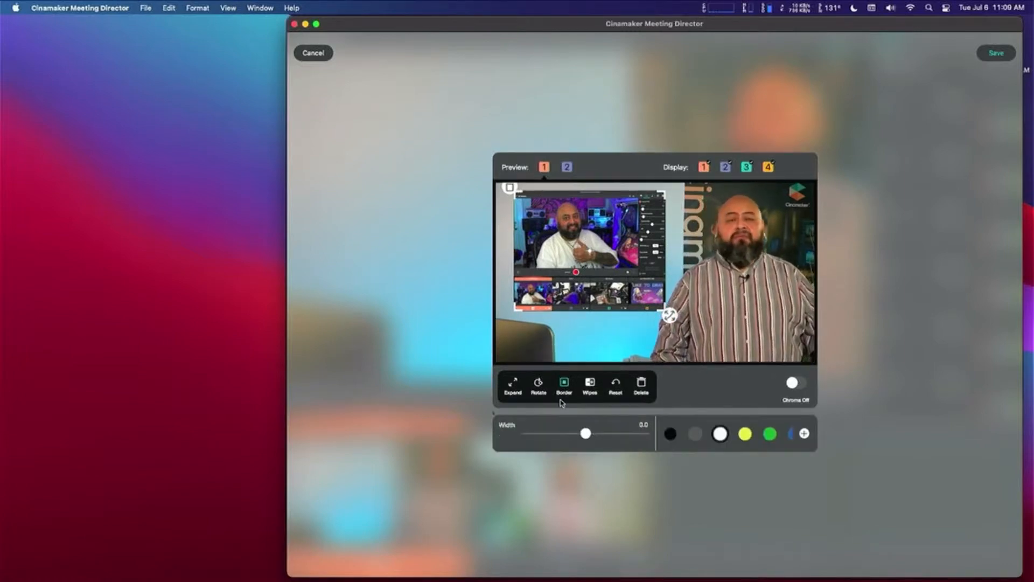
left_click(789, 436)
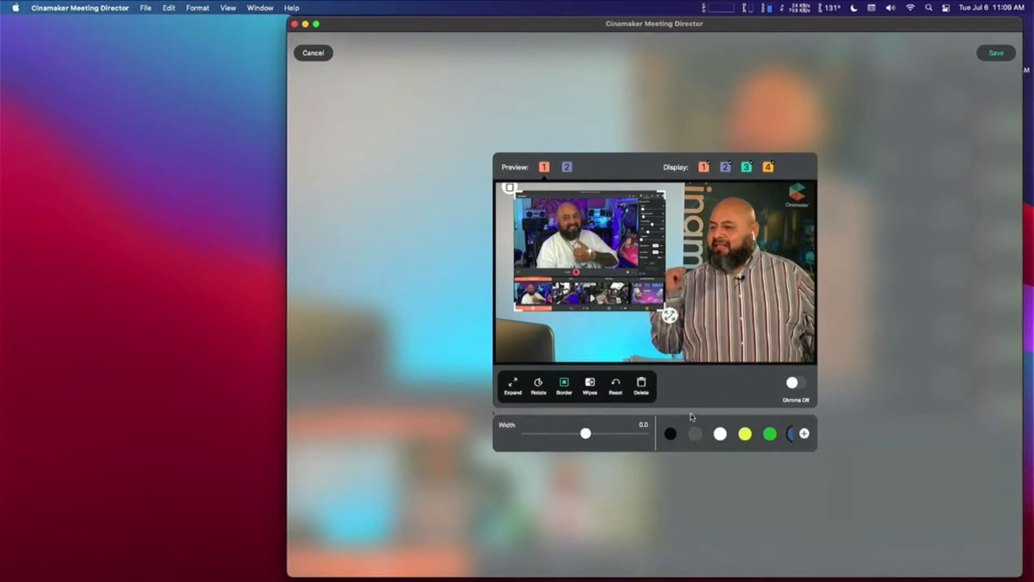
left_click(612, 434)
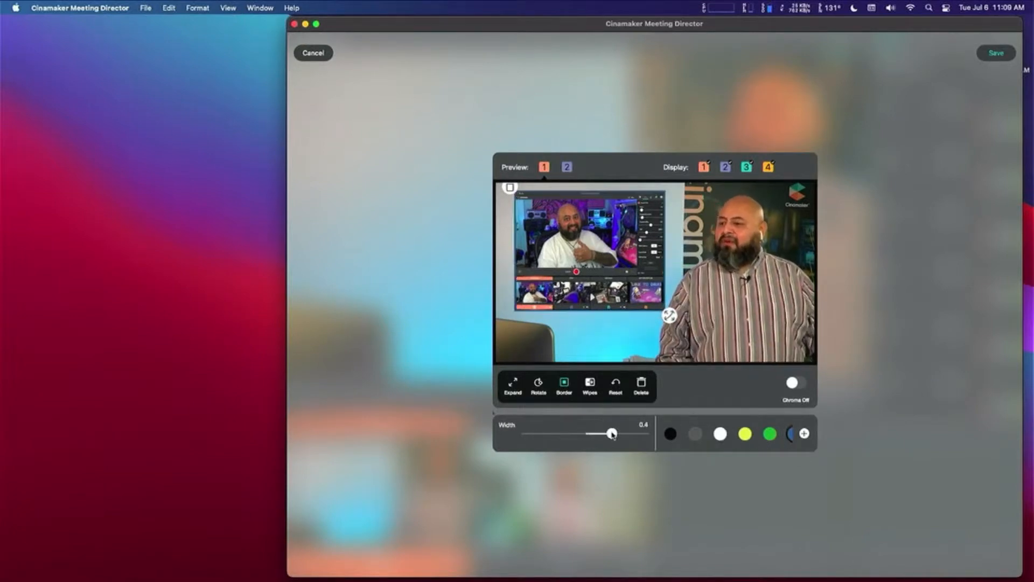
scroll(770, 428, "right", 3)
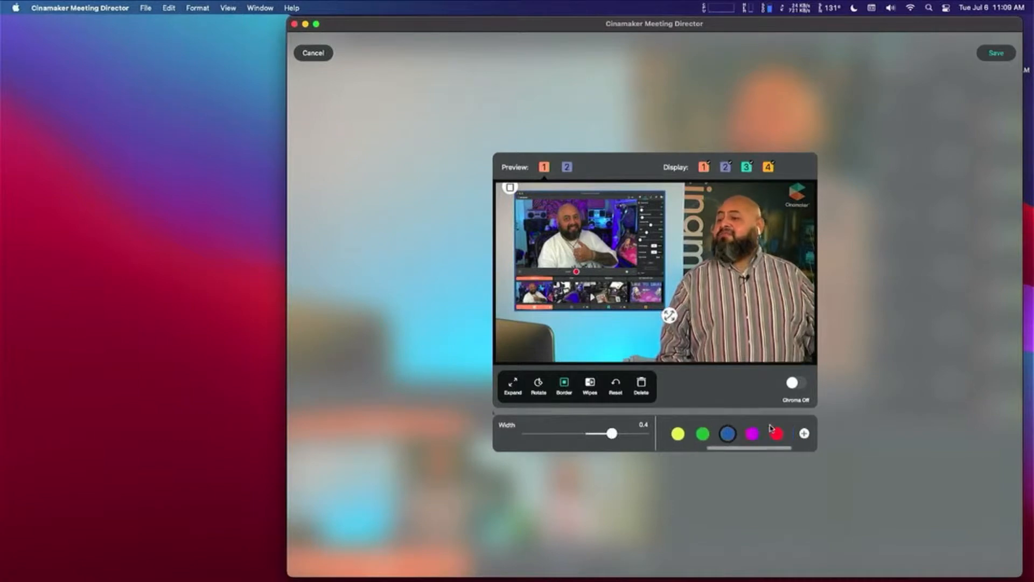
left_click(780, 433)
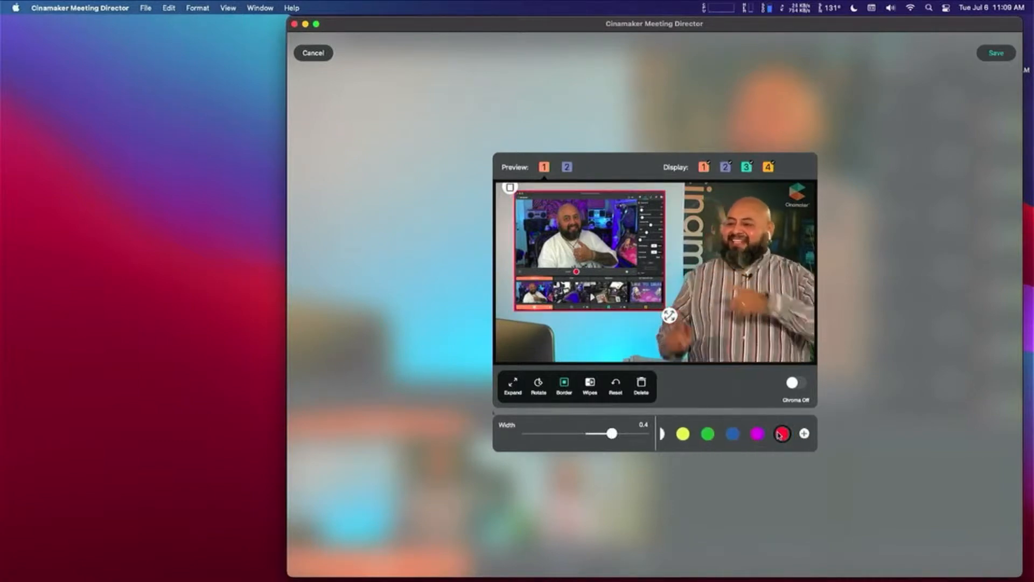
left_click(1003, 55)
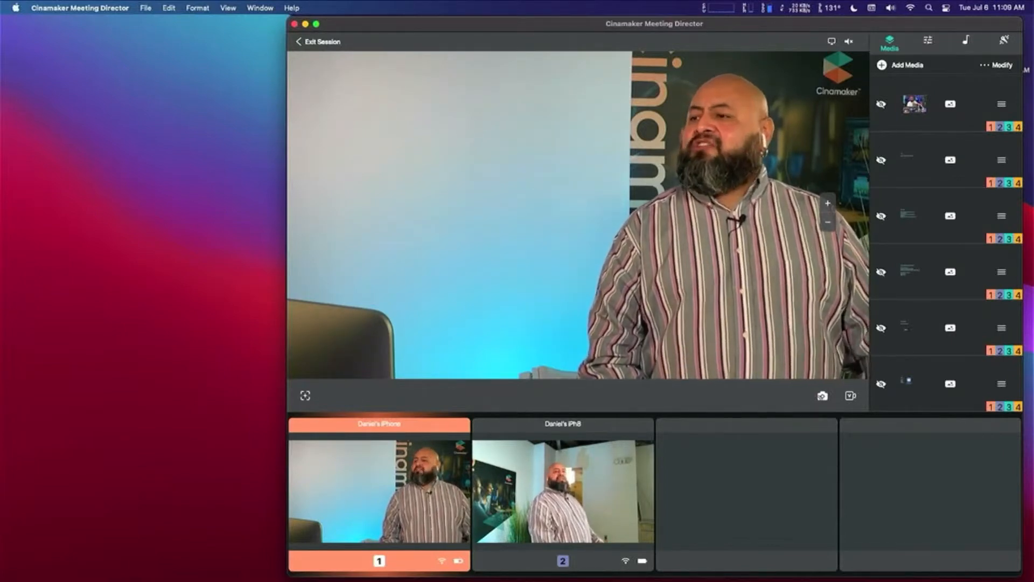
- Toggle the new image overlay on, off and on again in the live video, leaving it shown
left_click(882, 106)
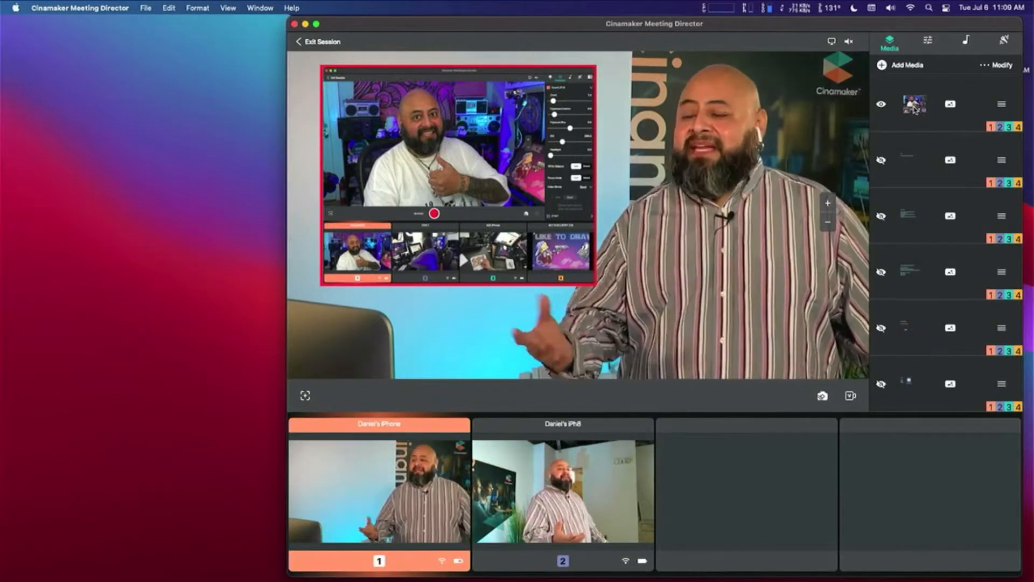
left_click(886, 105)
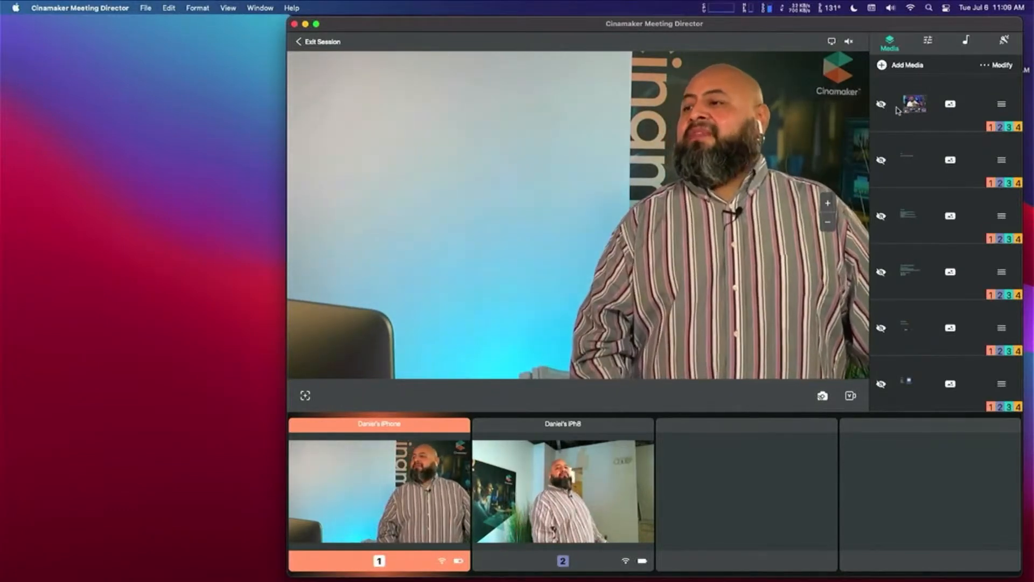
left_click(881, 104)
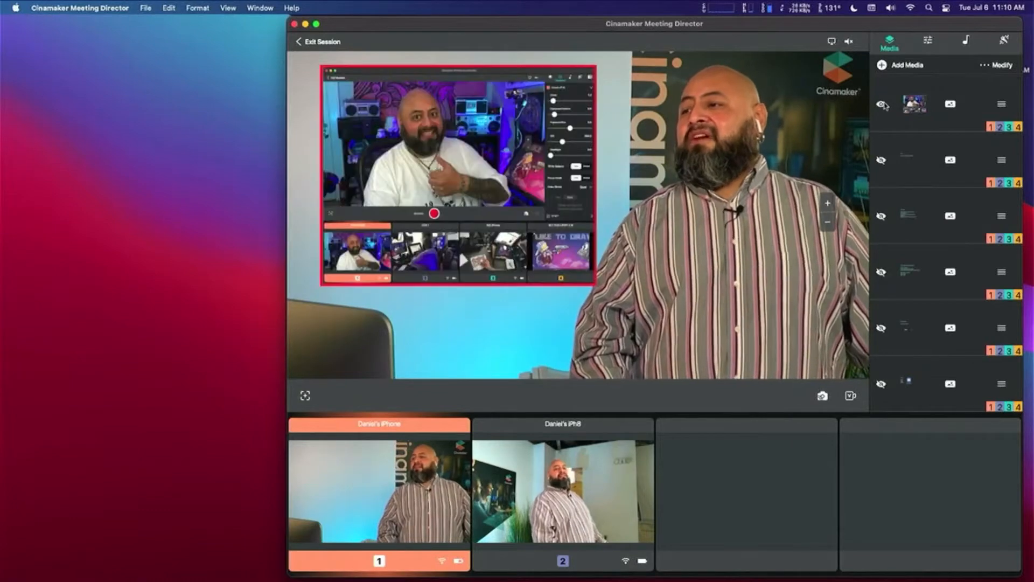
- Expand the image overlay to fill the whole video frame, save it and hide it from the live video
left_click(923, 111)
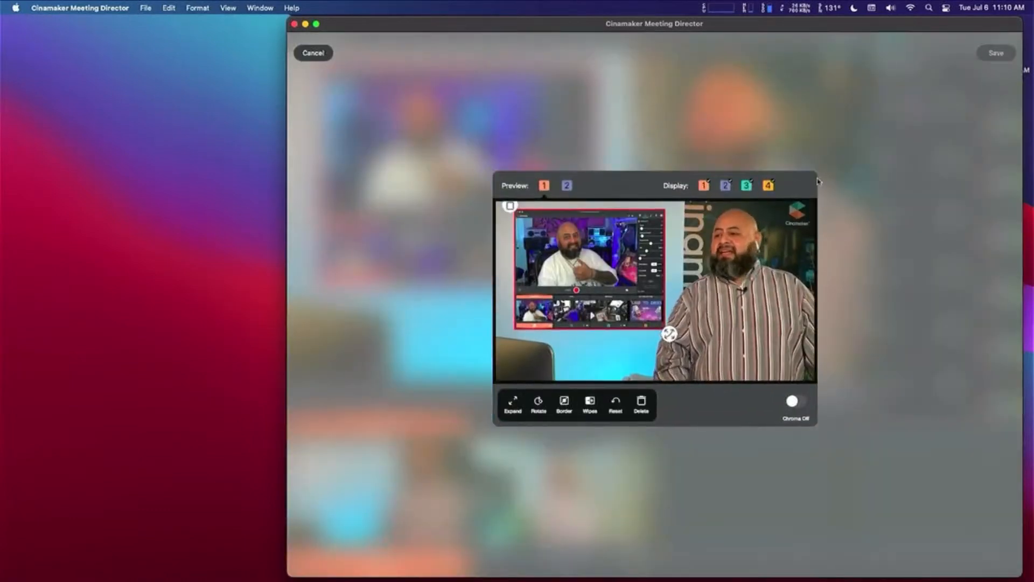
left_click(513, 405)
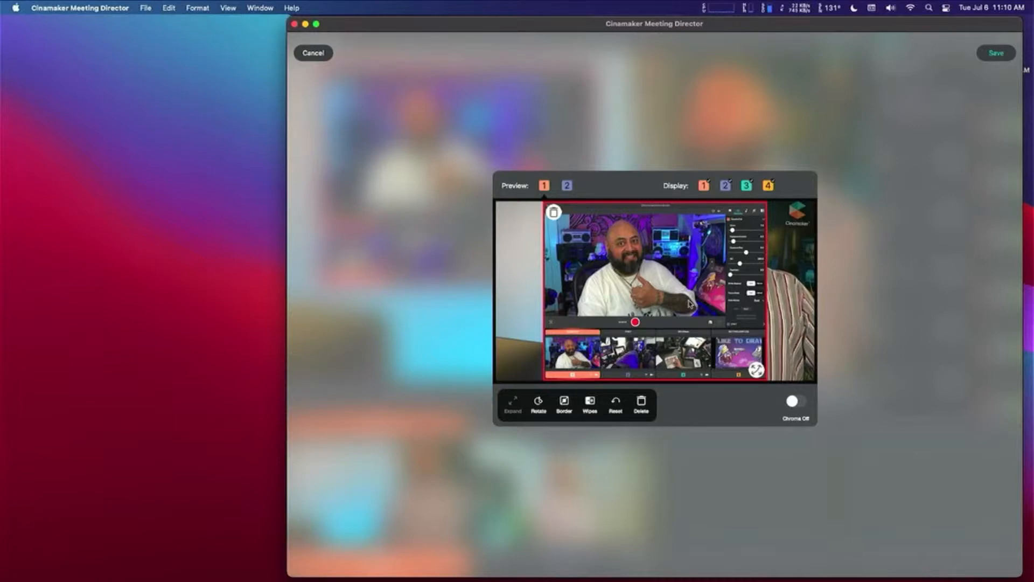
scroll(690, 305, "up", 5)
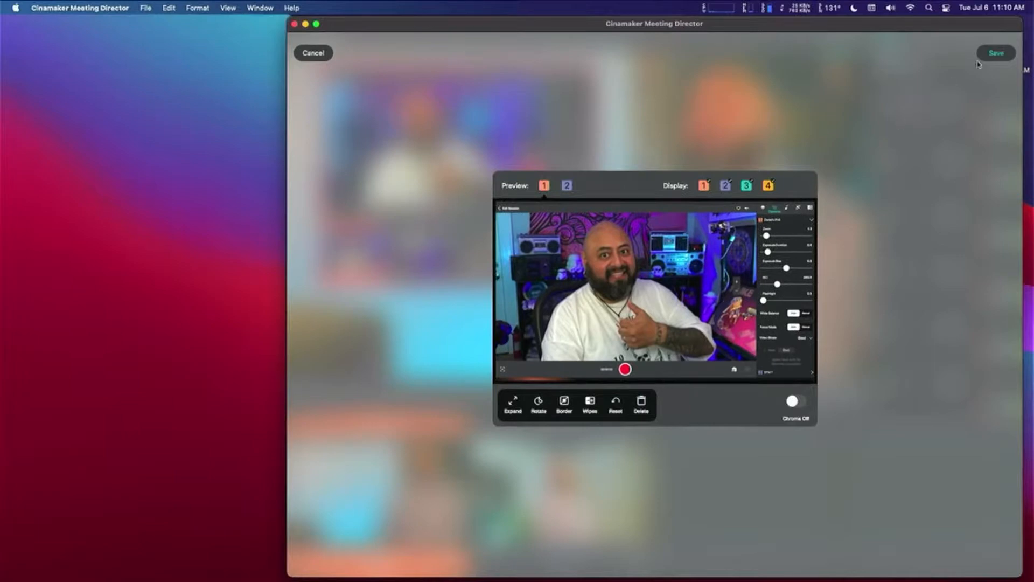
left_click(995, 57)
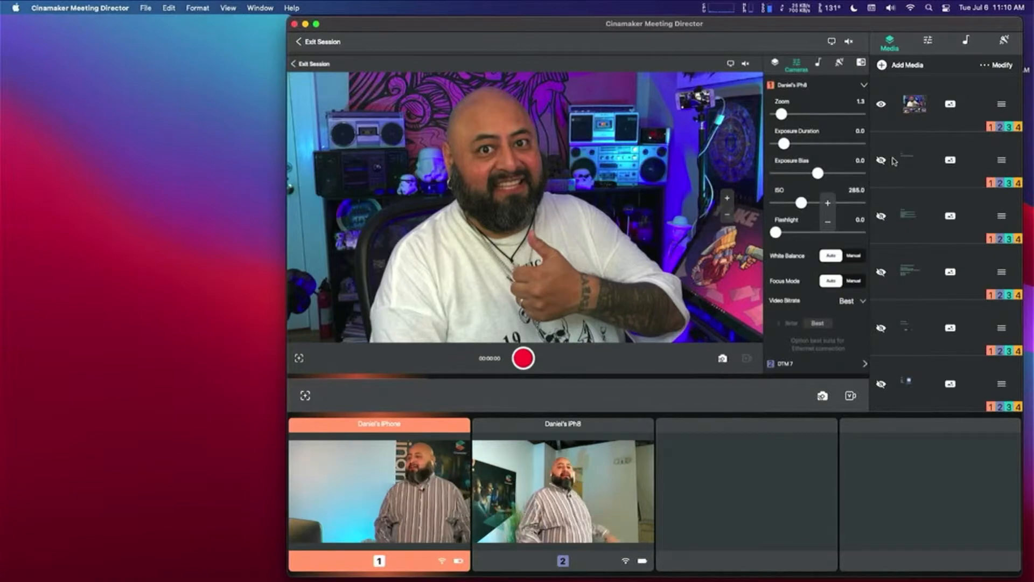
left_click(878, 107)
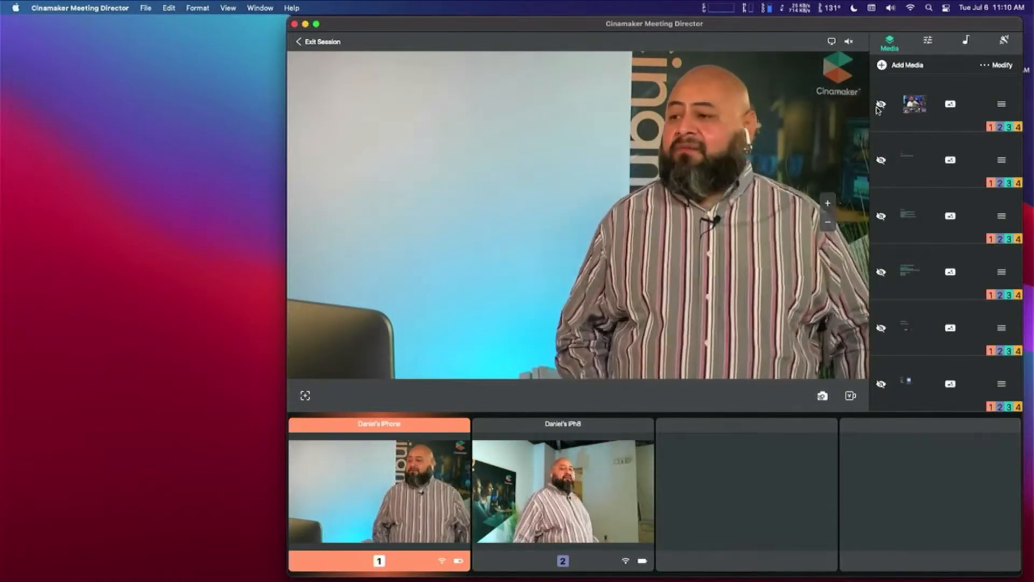
- Add a movie overlay from local storage, importing Boom Animated DTM V3.mp4 from the Cina Assets folder
left_click(881, 65)
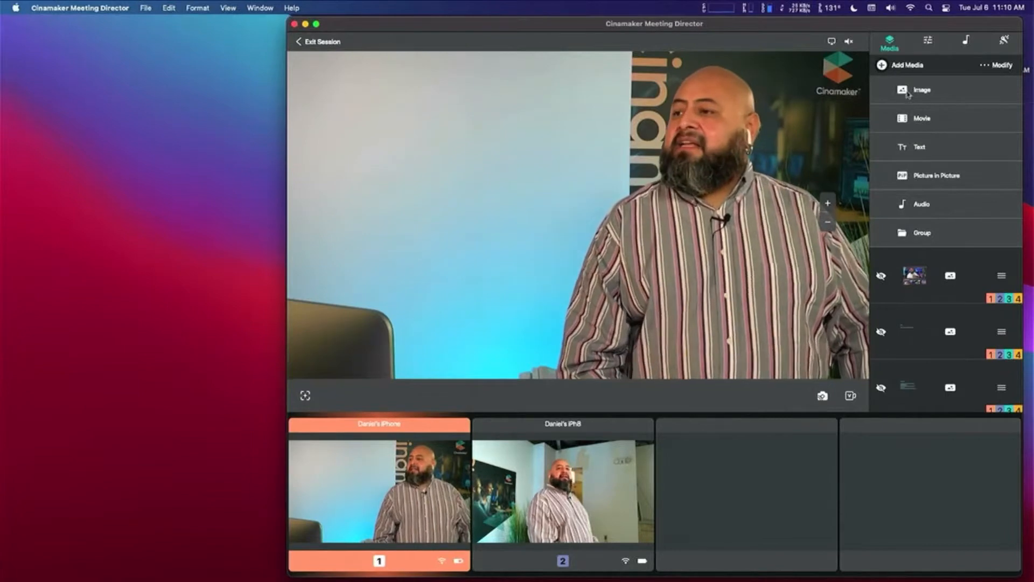
left_click(913, 117)
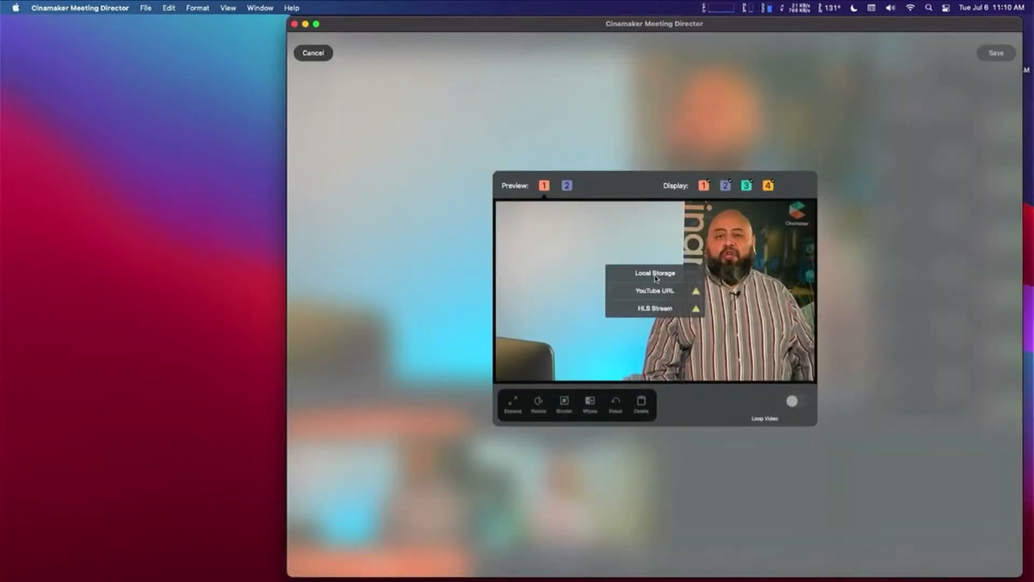
left_click(655, 274)
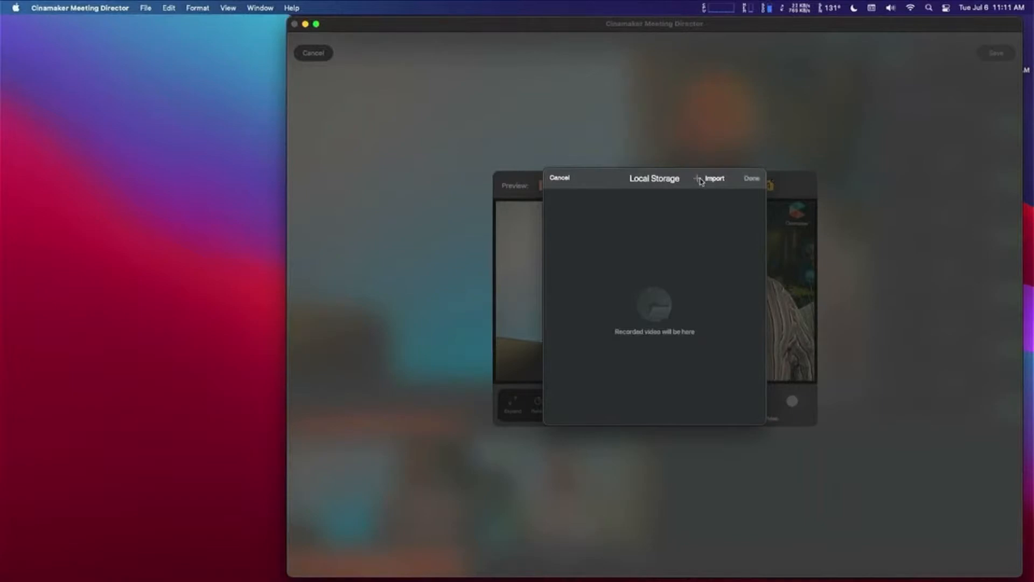
left_click(701, 180)
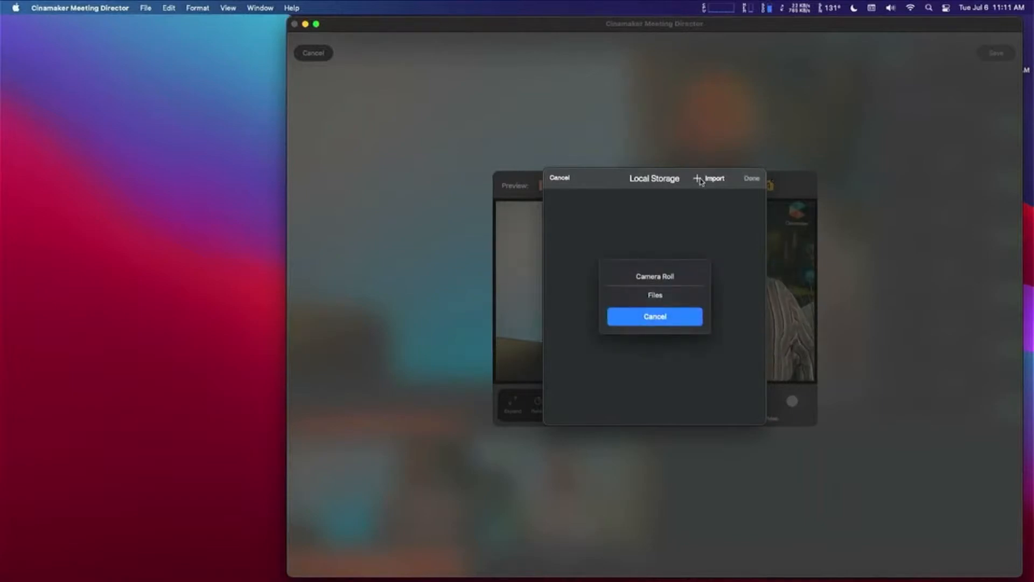
left_click(654, 295)
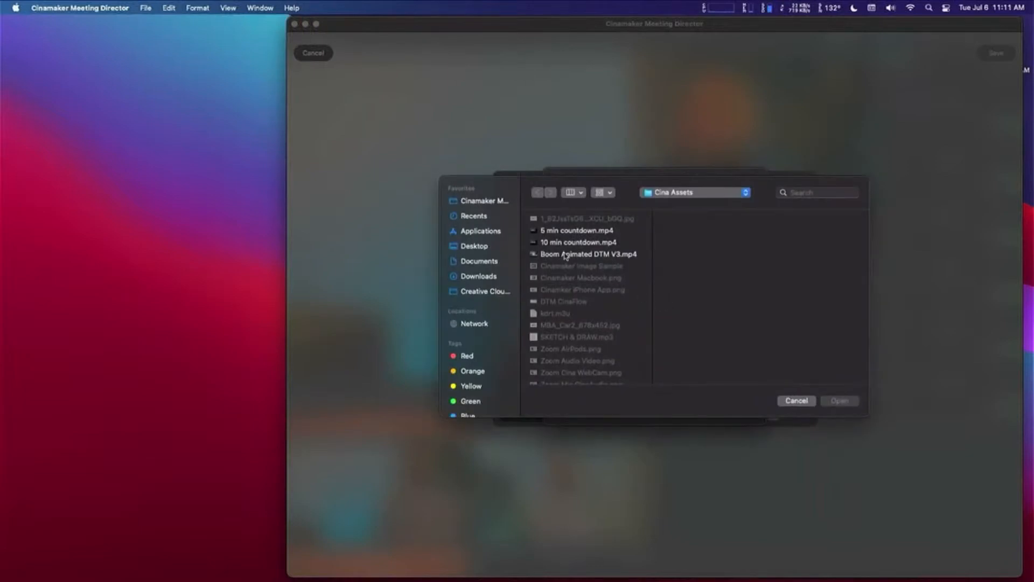
left_click(565, 257)
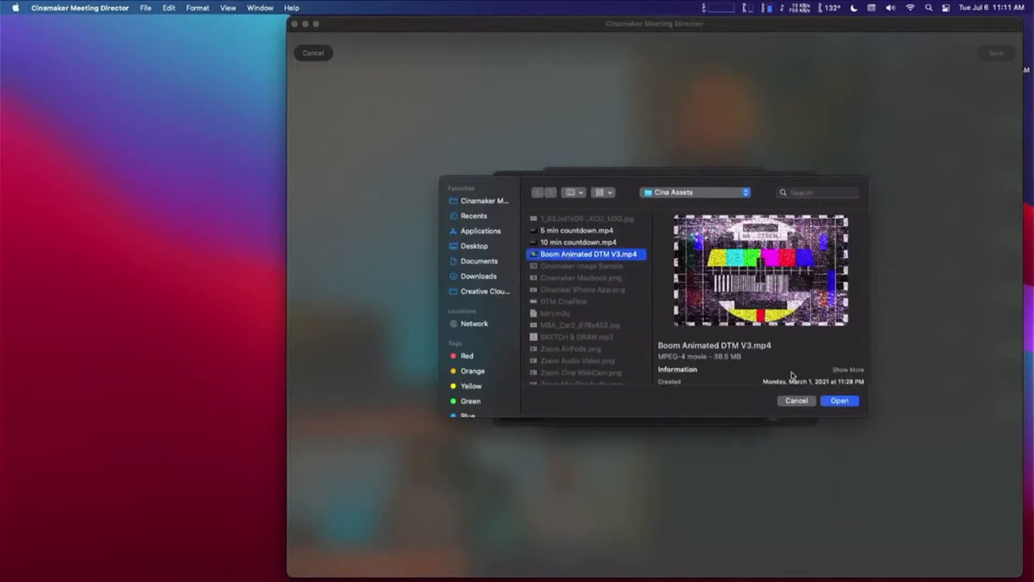
left_click(833, 403)
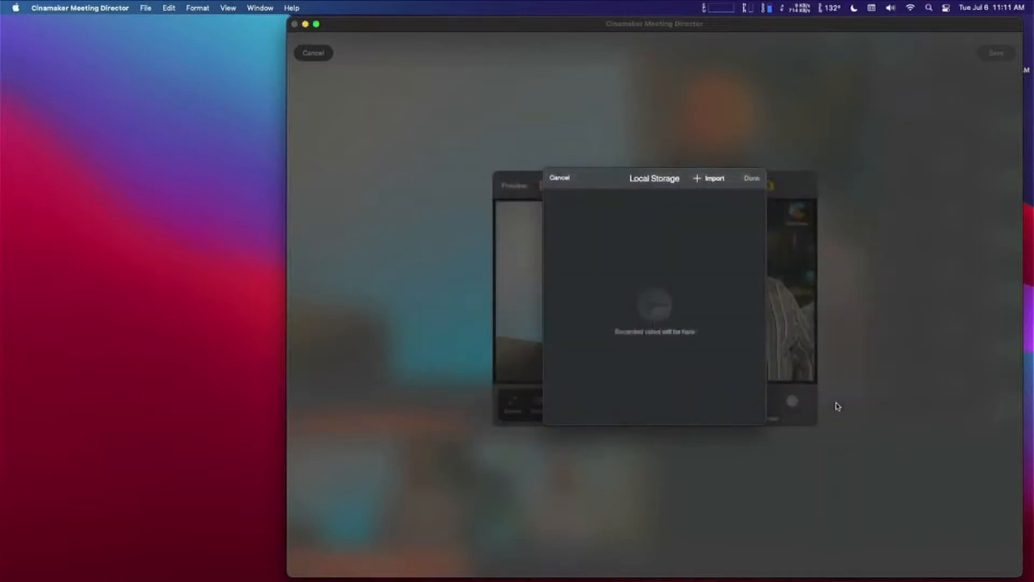
left_click(678, 243)
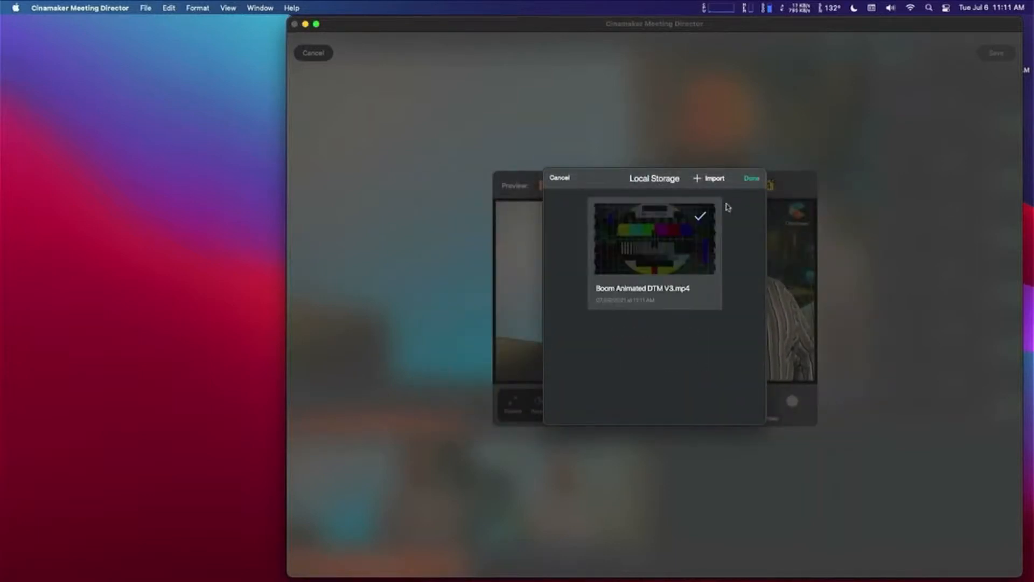
left_click(750, 179)
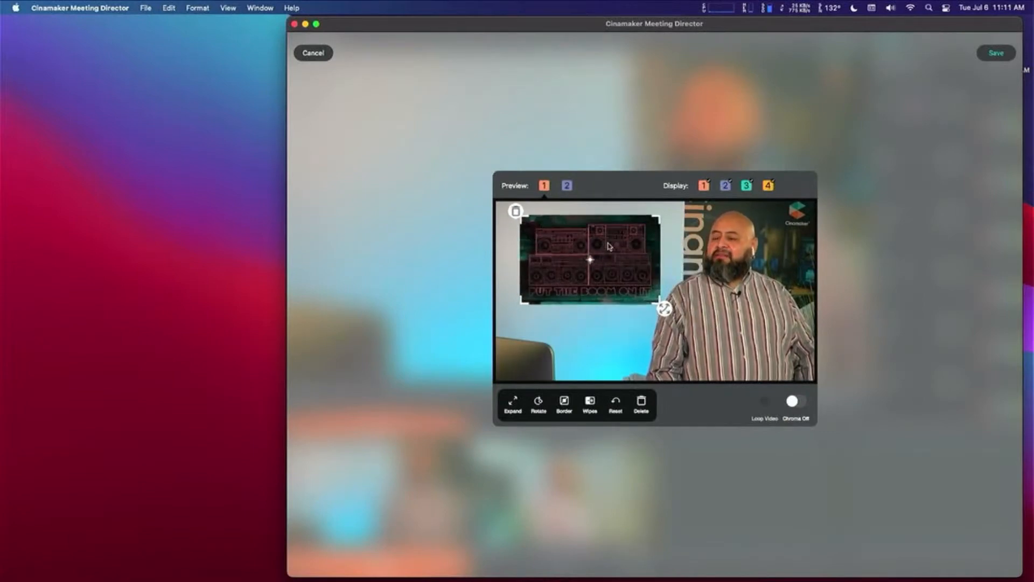
- Give the movie overlay a thin magenta border and save the overlay
left_click(565, 402)
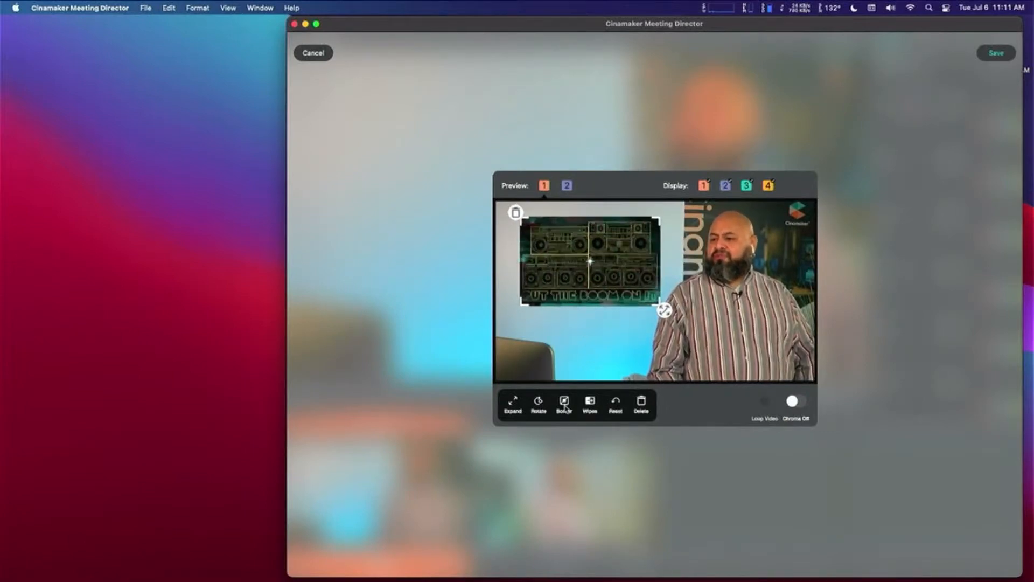
scroll(770, 432, "right", 3)
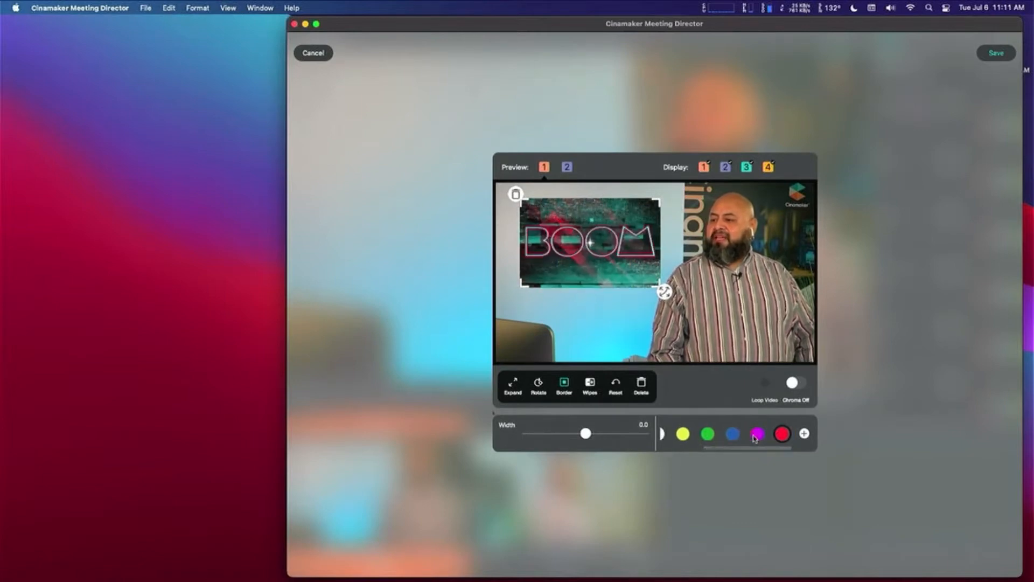
left_click(757, 434)
left_click(605, 434)
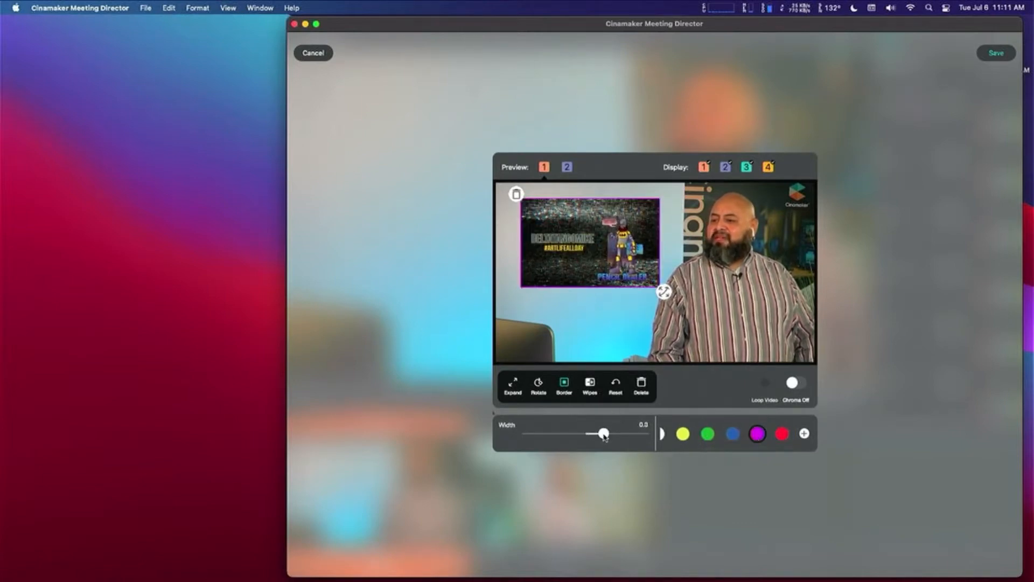
left_click_drag(604, 434, 601, 434)
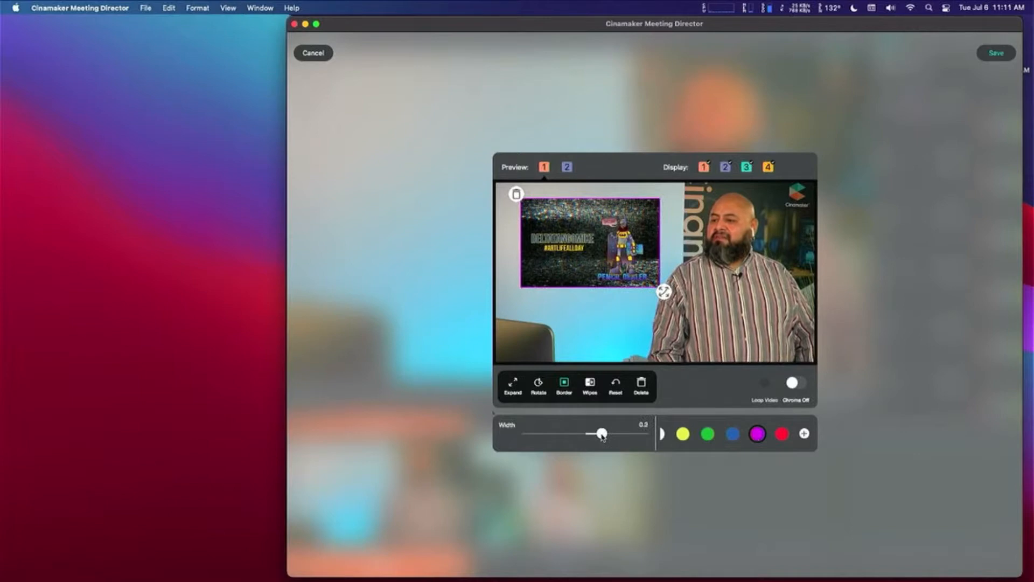
left_click(1005, 57)
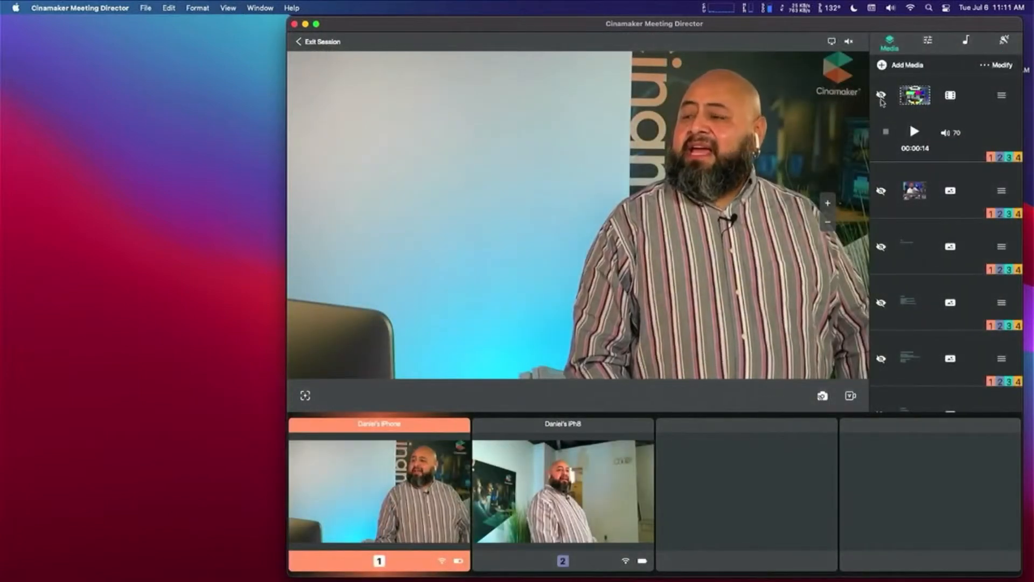
- Show the movie overlay in the live video and play it with its volume set to 51
left_click(880, 95)
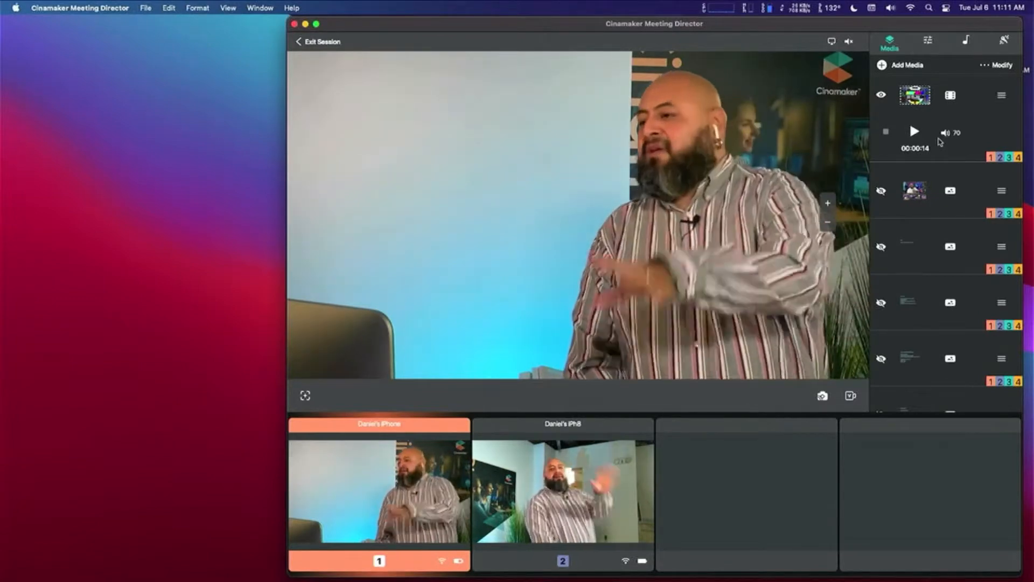
left_click(947, 134)
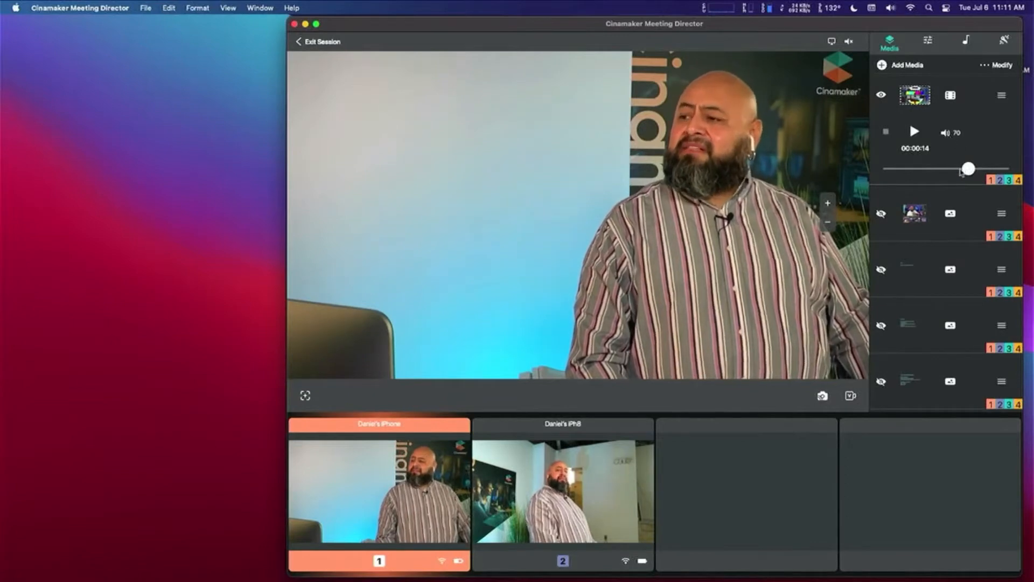
left_click_drag(968, 168, 946, 170)
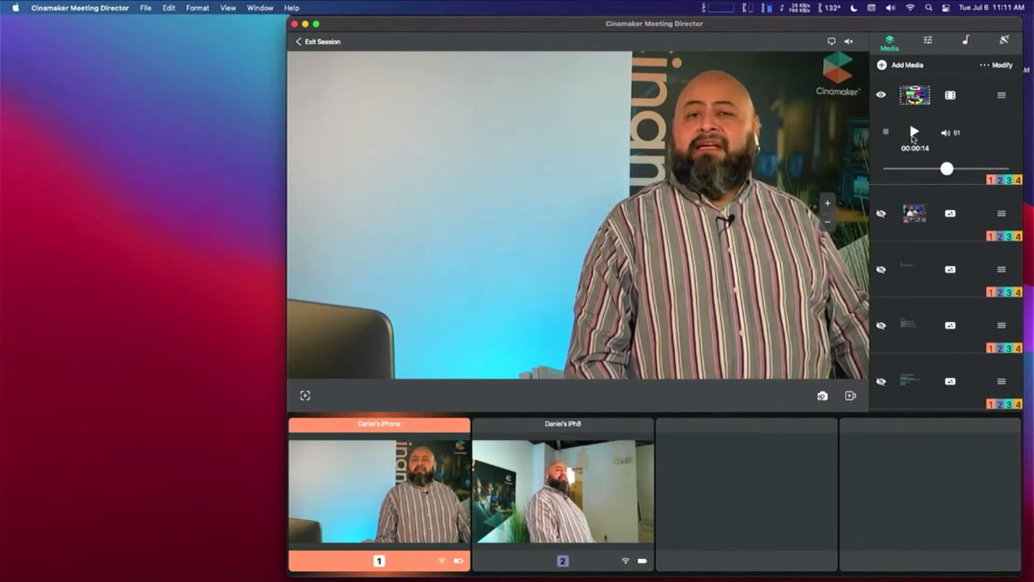
left_click(914, 132)
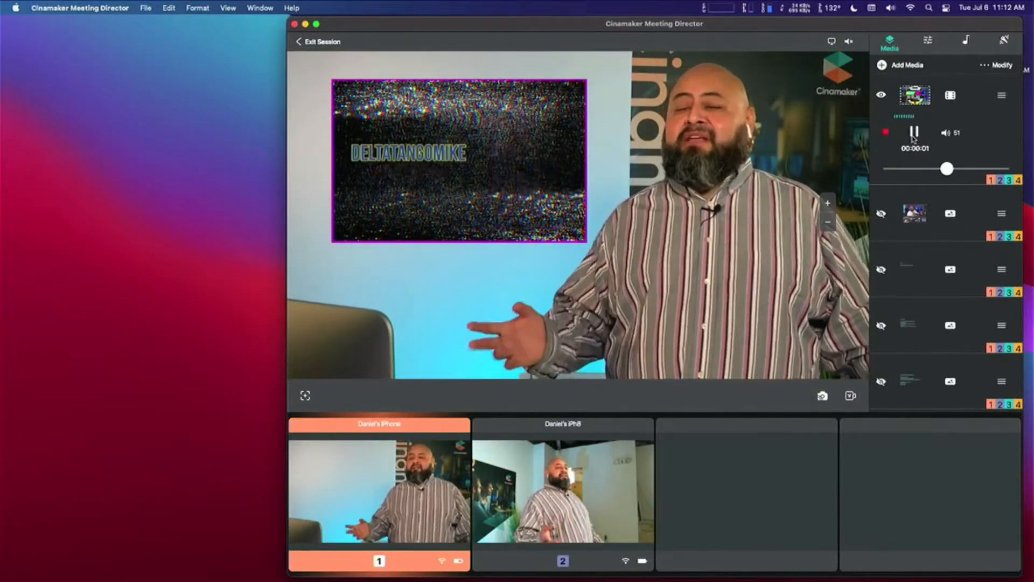
- Enlarge the movie overlay to fill the video frame, save it, and play and stop it in the live video
left_click(911, 101)
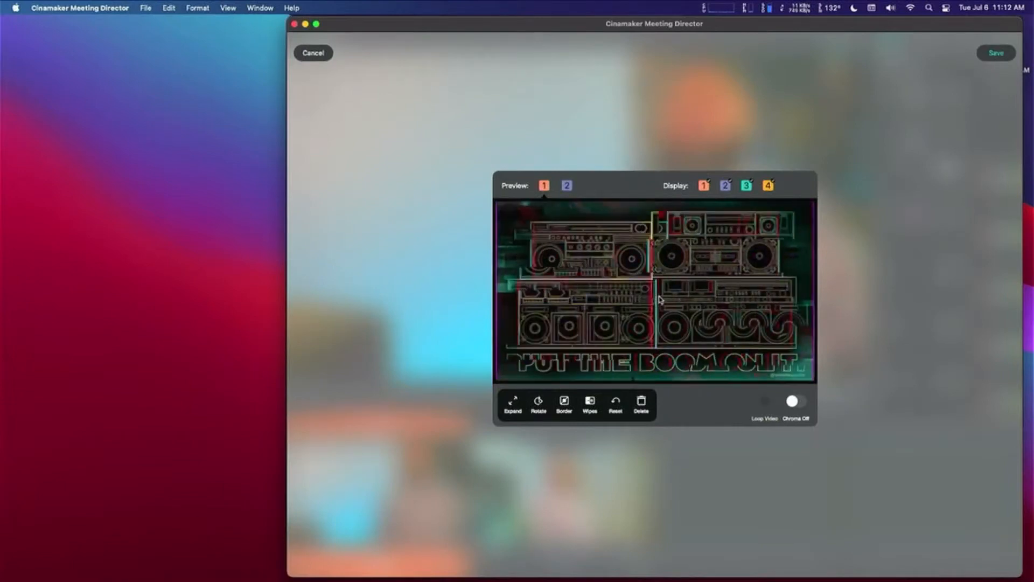
left_click(996, 54)
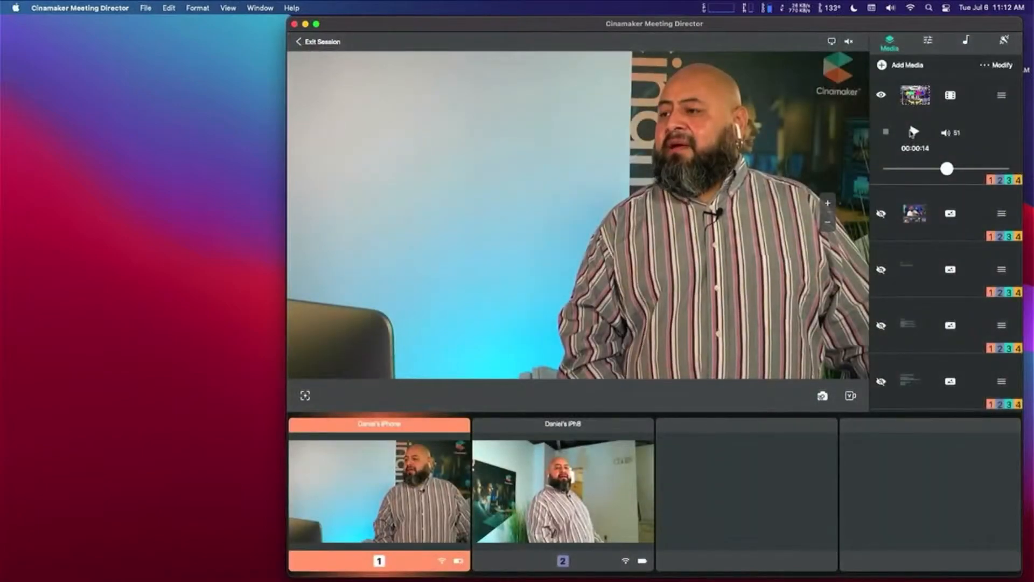
left_click(914, 131)
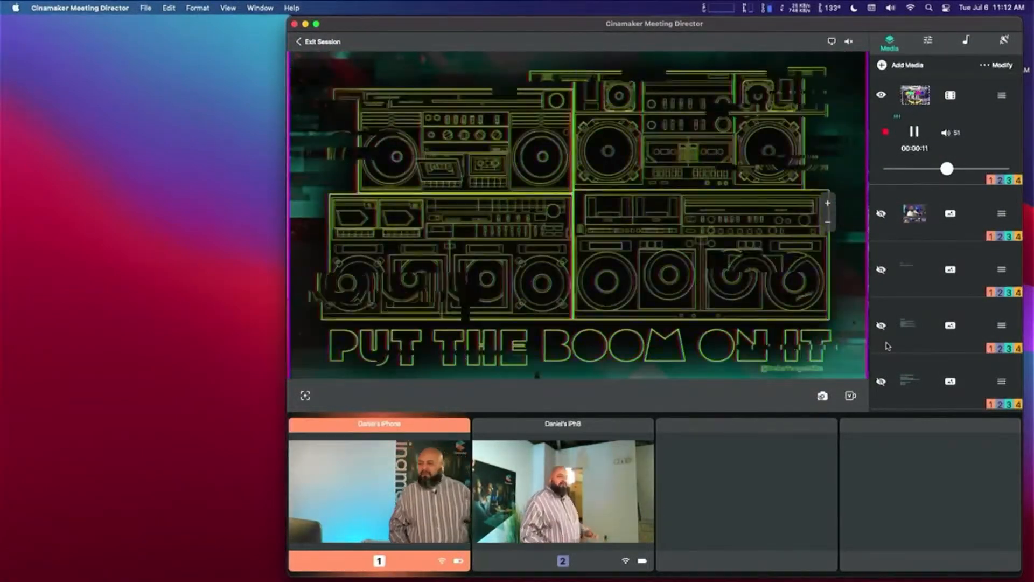
left_click(885, 132)
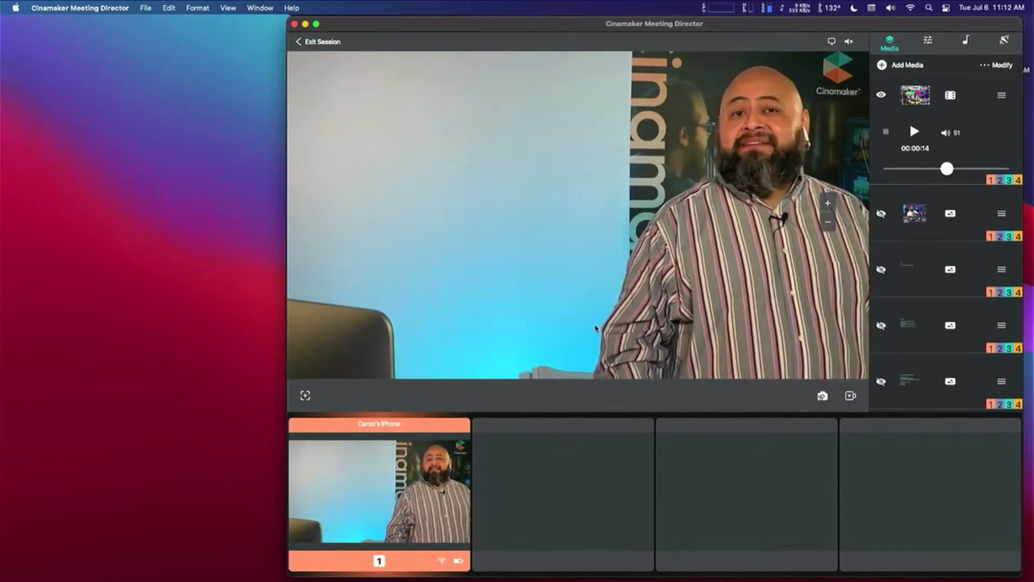
- Launch CinIO and move the Cinamaker Screen Assistant window up, clear of the camera thumbnails
mouse_move(512, 566)
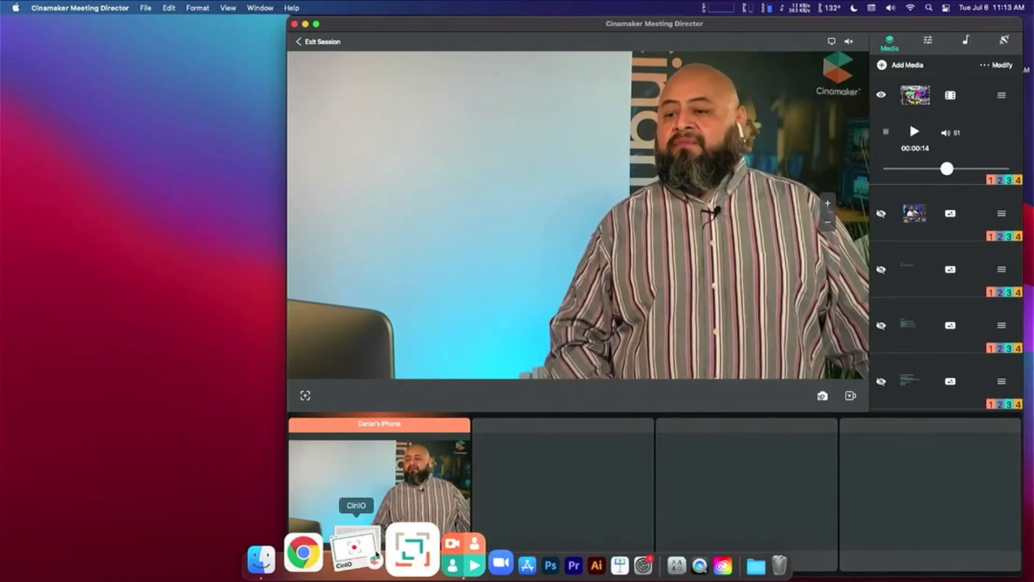
left_click(376, 555)
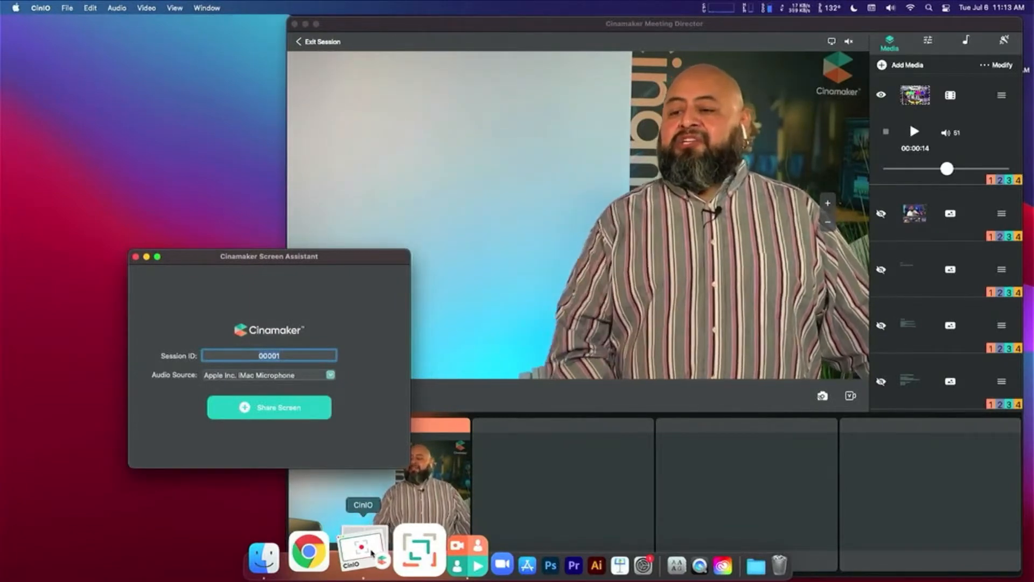
left_click_drag(287, 256, 241, 100)
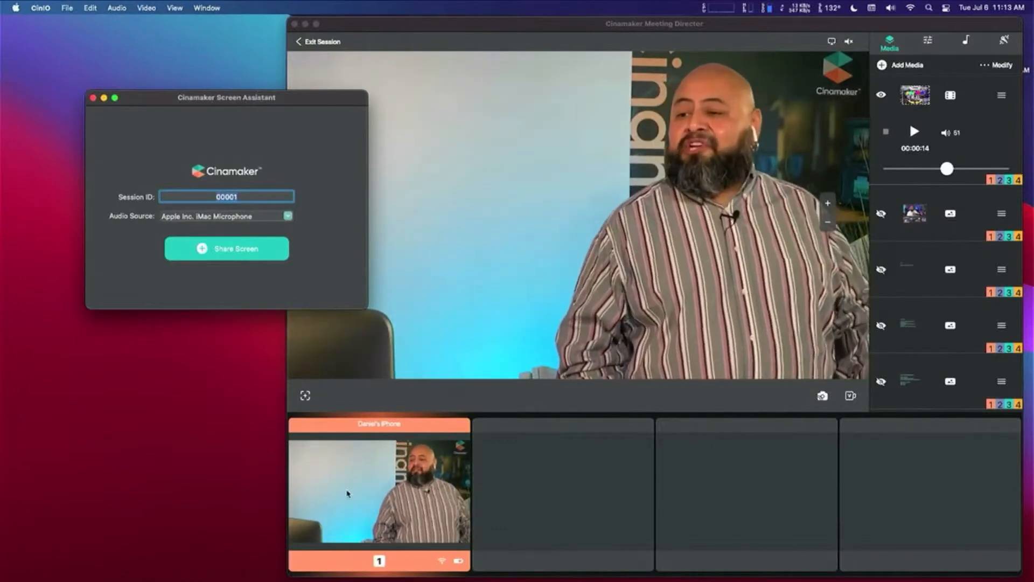
- Launch Keynote and open the recent presentation DTM CinaFlow
mouse_move(474, 567)
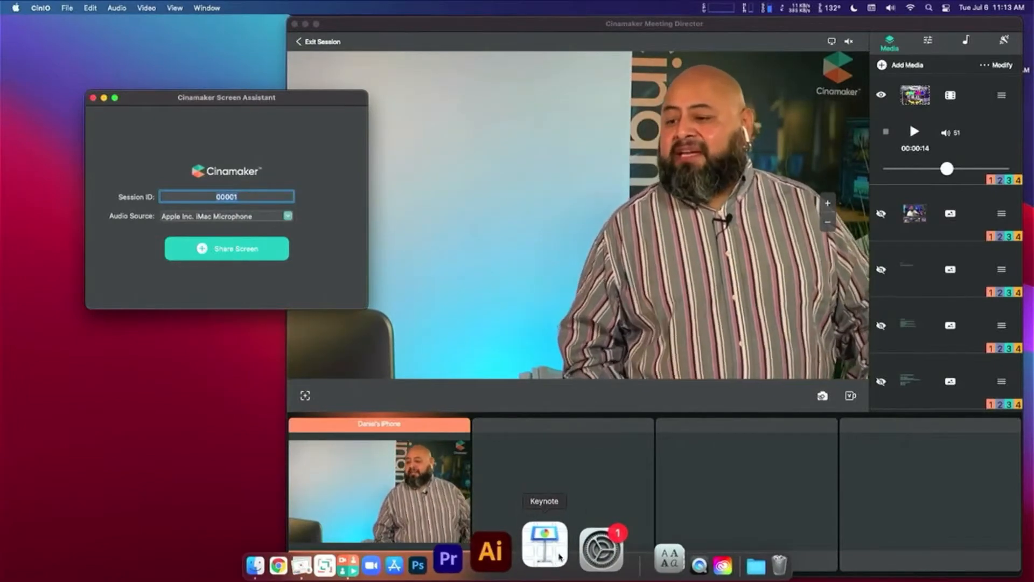
left_click(545, 535)
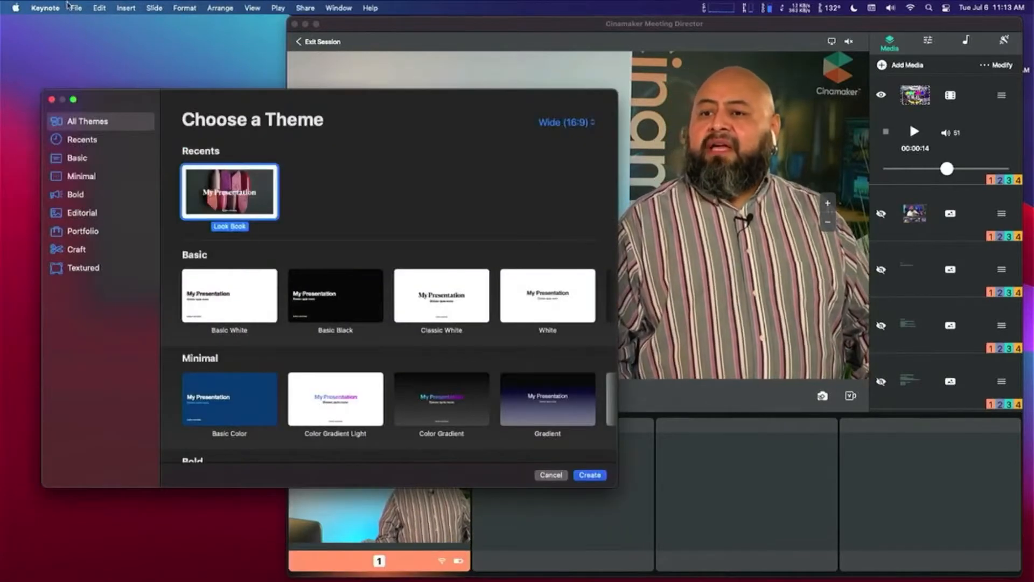
left_click(69, 7)
mouse_move(91, 50)
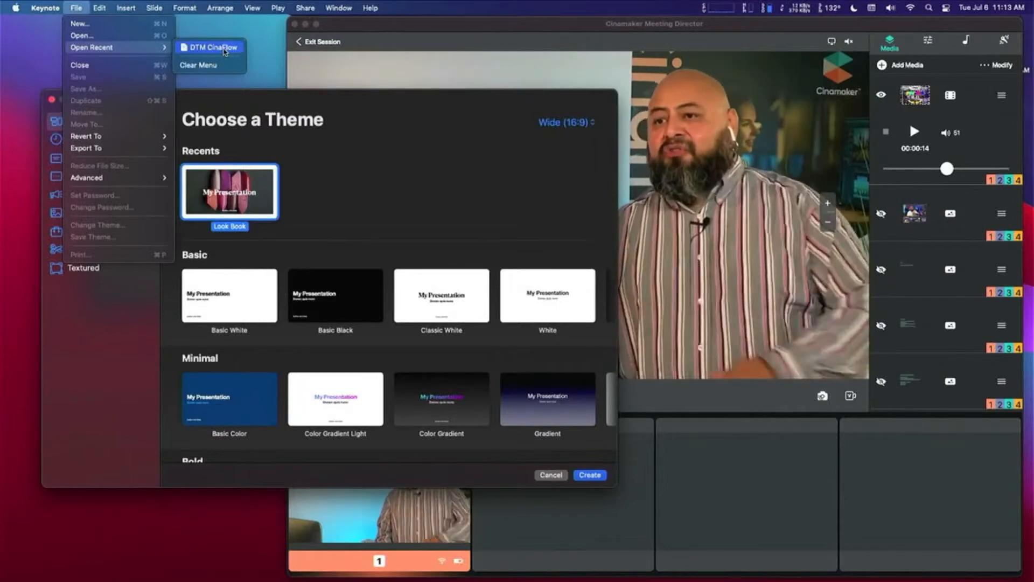
left_click(224, 49)
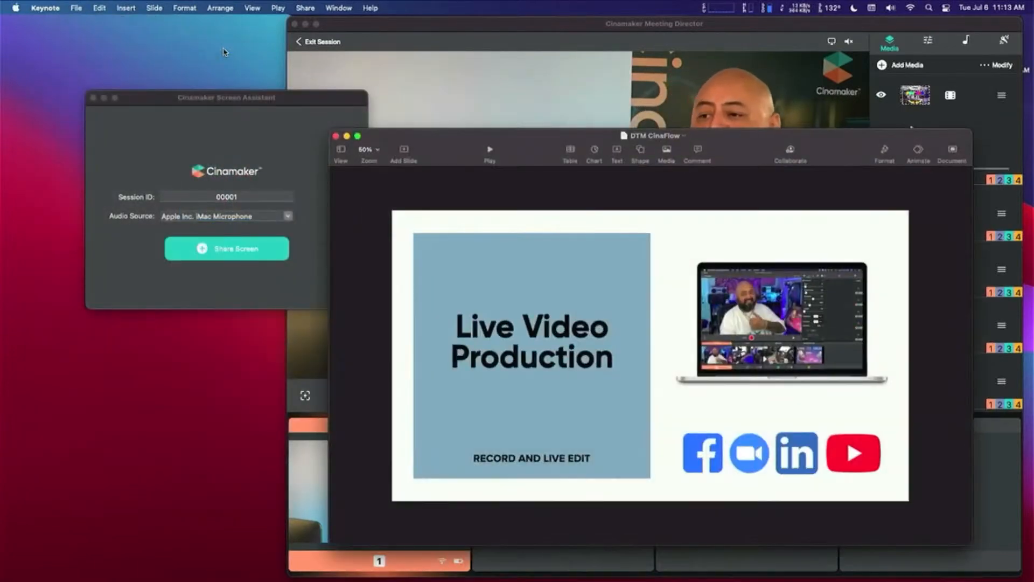
- Move the presentation window to the lower left of the desktop and advance to the Cinamaker Capture slide
left_click_drag(743, 152, 416, 189)
key("Down")
key("Down")
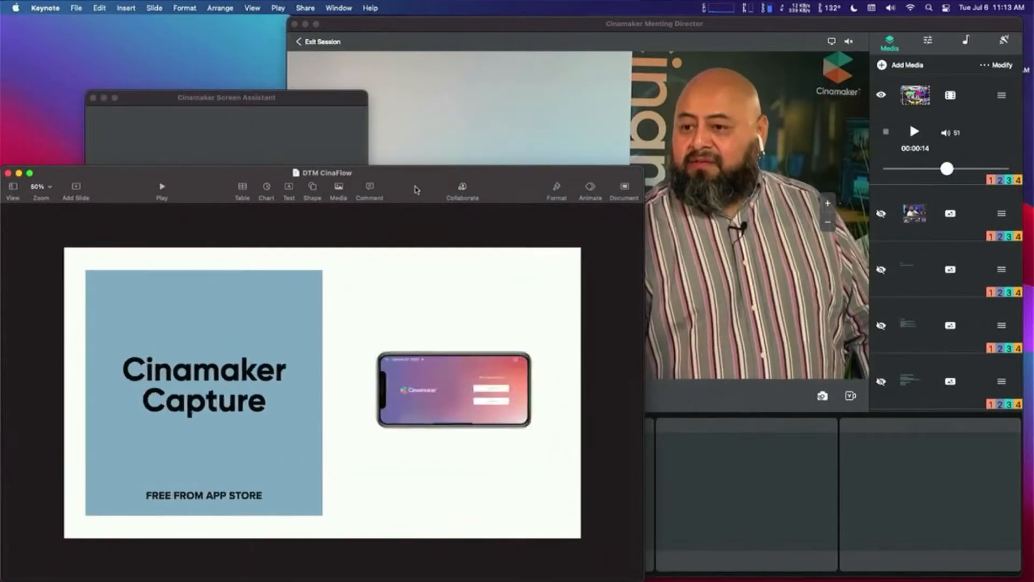
- Start screen sharing in the Cinamaker Screen Assistant, move its window up the desktop, and share the built-in FaceTime HD Camera
left_click(304, 136)
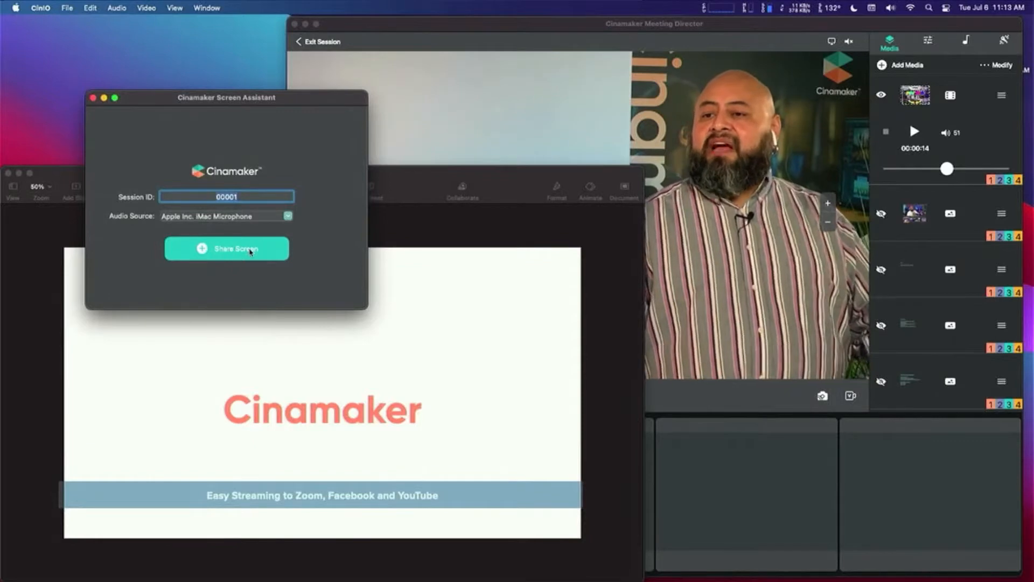
left_click(250, 250)
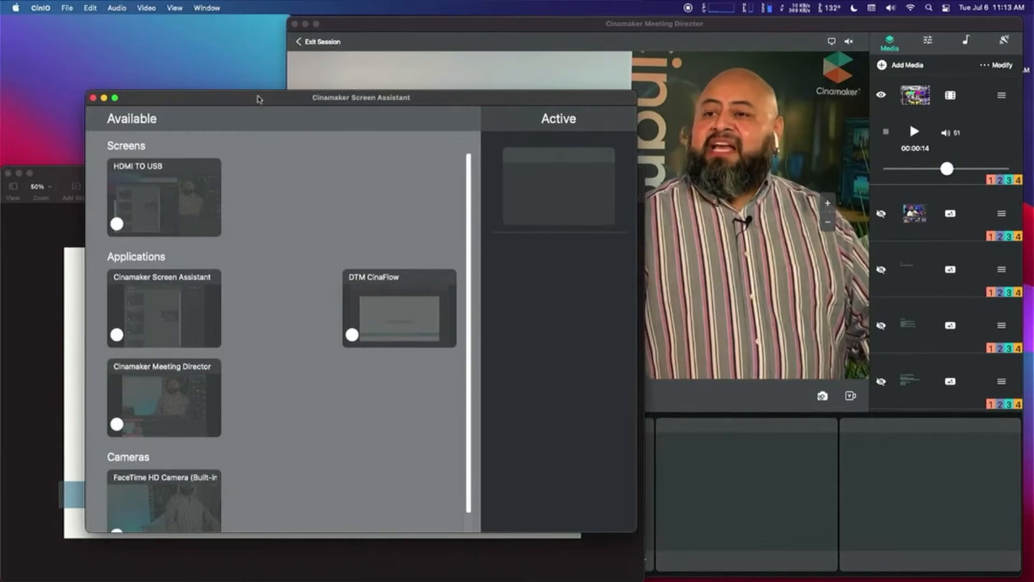
left_click_drag(259, 97, 345, 34)
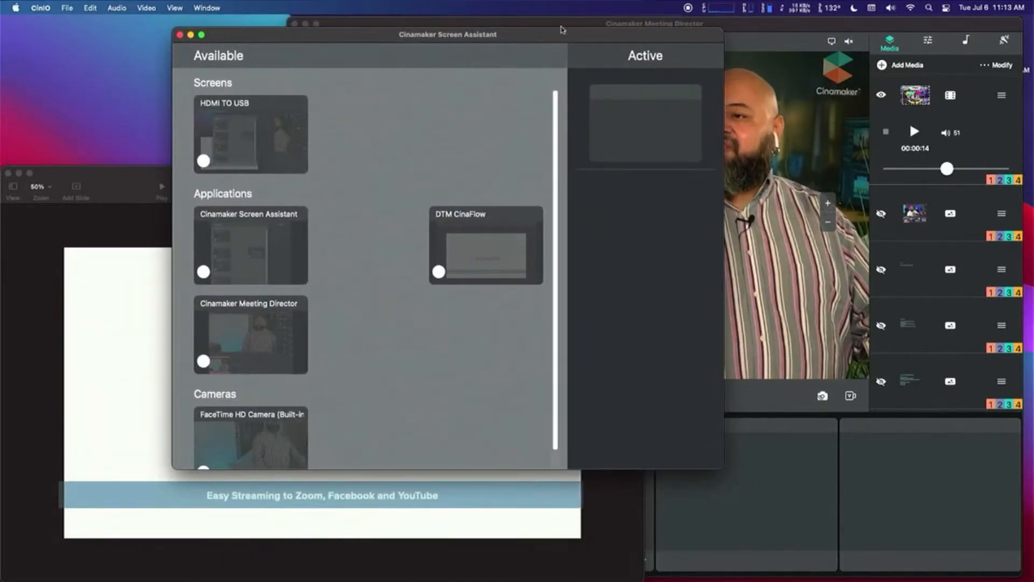
left_click_drag(536, 39, 451, 43)
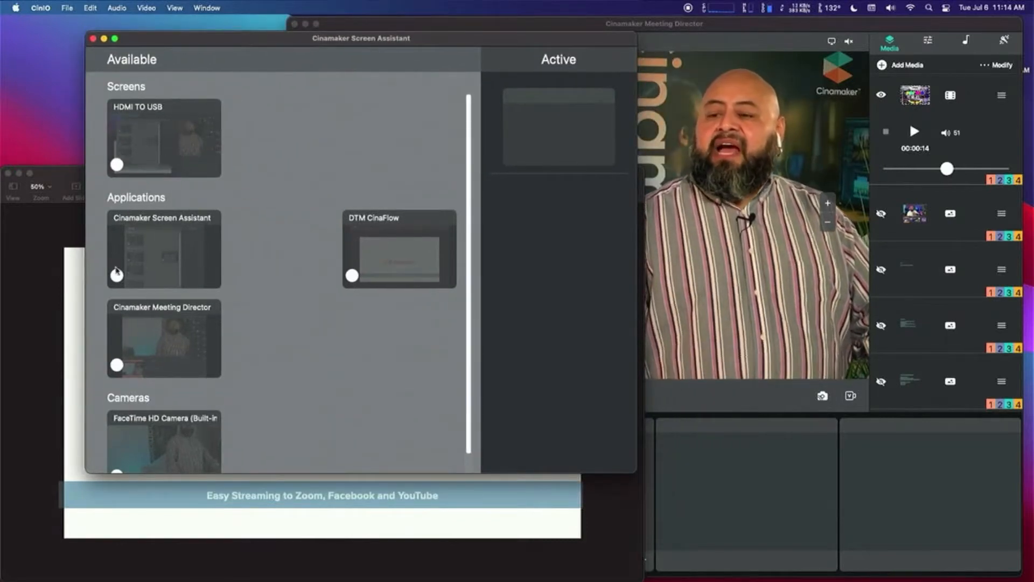
left_click(170, 437)
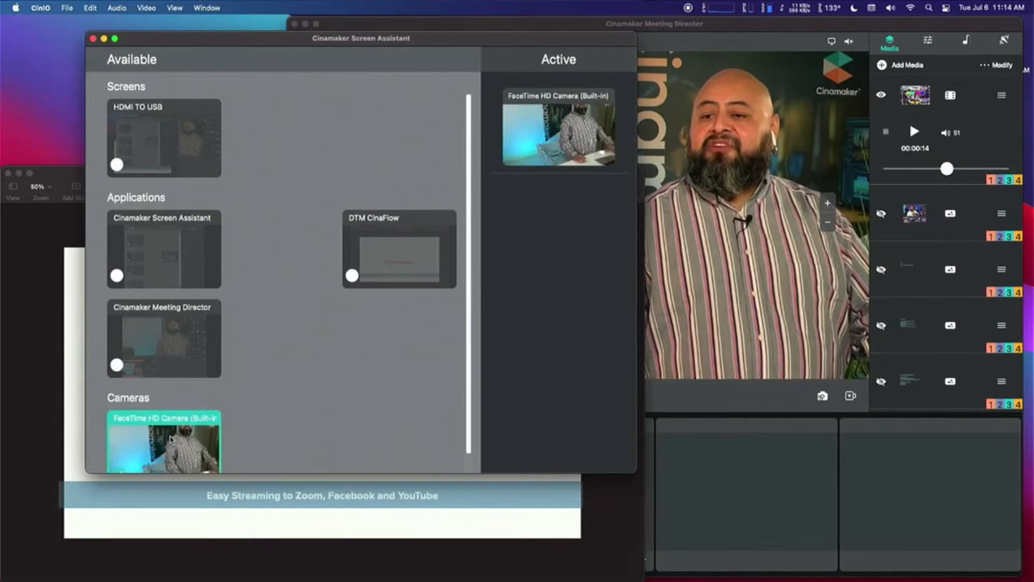
- Bring Meeting Director forward, switch the live video to the Mac assistant source, and return it to the iPhone camera
left_click(791, 37)
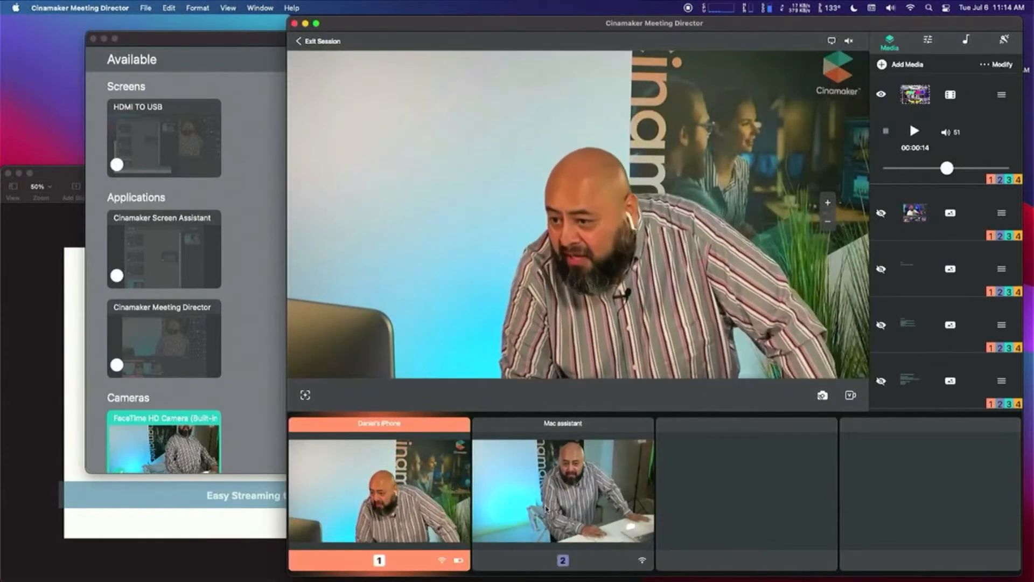
left_click(546, 509)
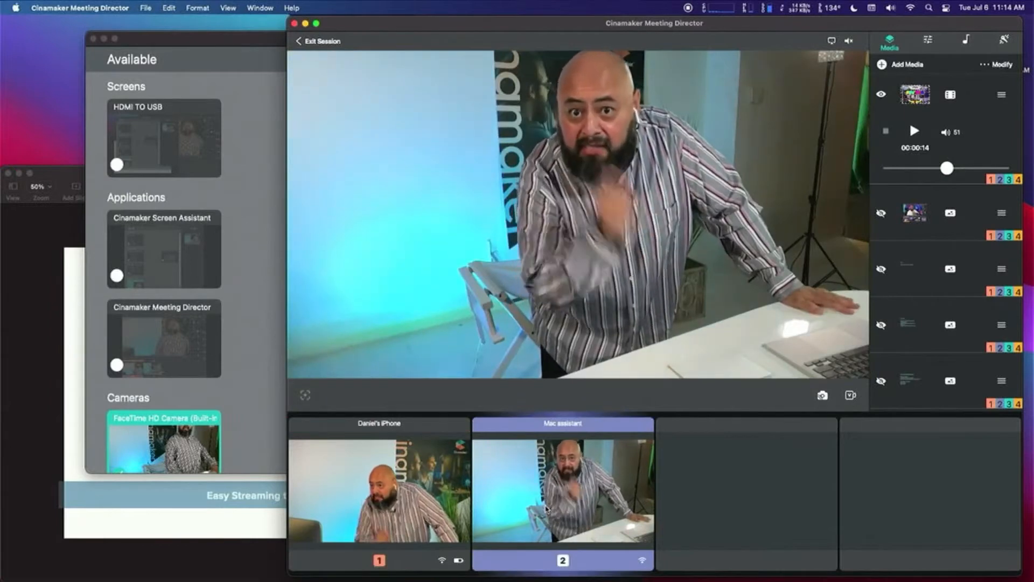
left_click(394, 433)
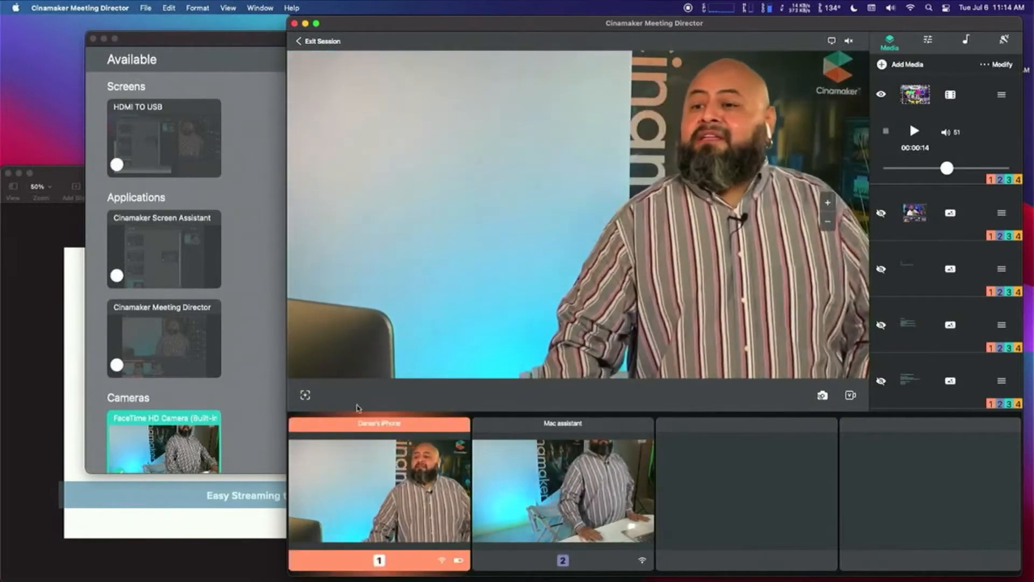
- Share the DTM CinaFlow window in place of the FaceTime camera and minimize the Screen Assistant
left_click(269, 343)
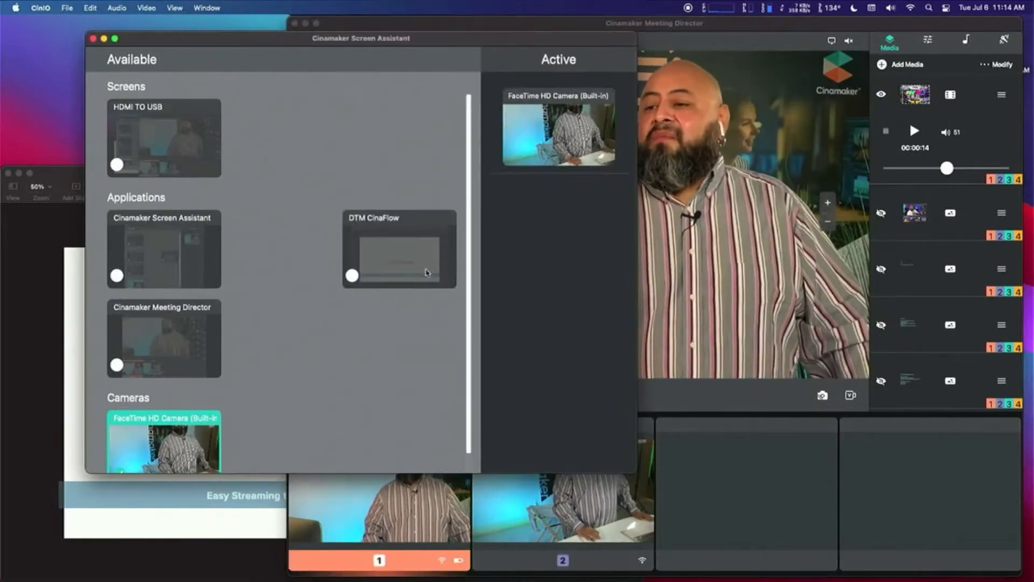
left_click(419, 264)
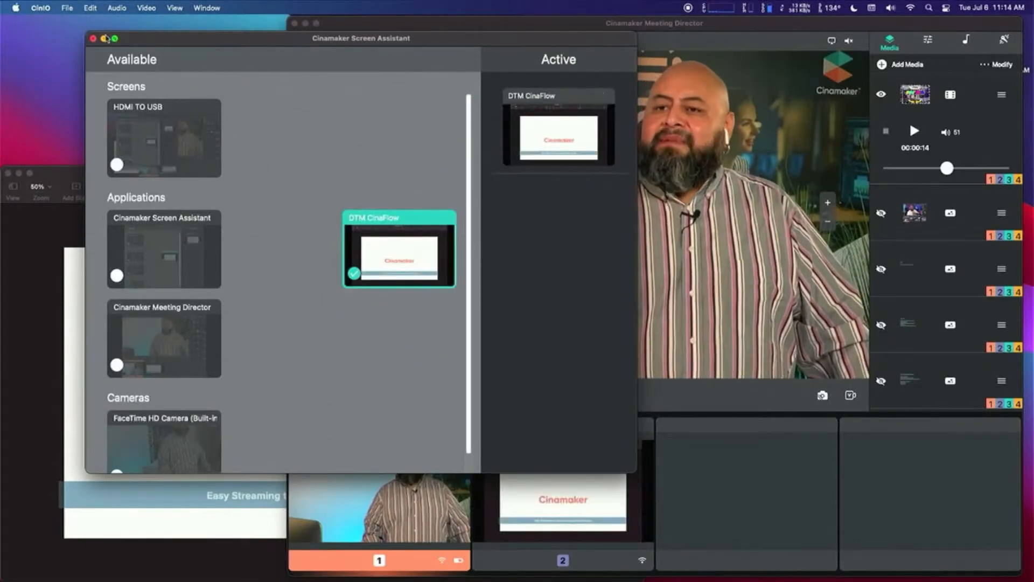
left_click(104, 38)
- Shift the Meeting Director window slightly left and switch the live video to the Mac assistant source
left_click(705, 25)
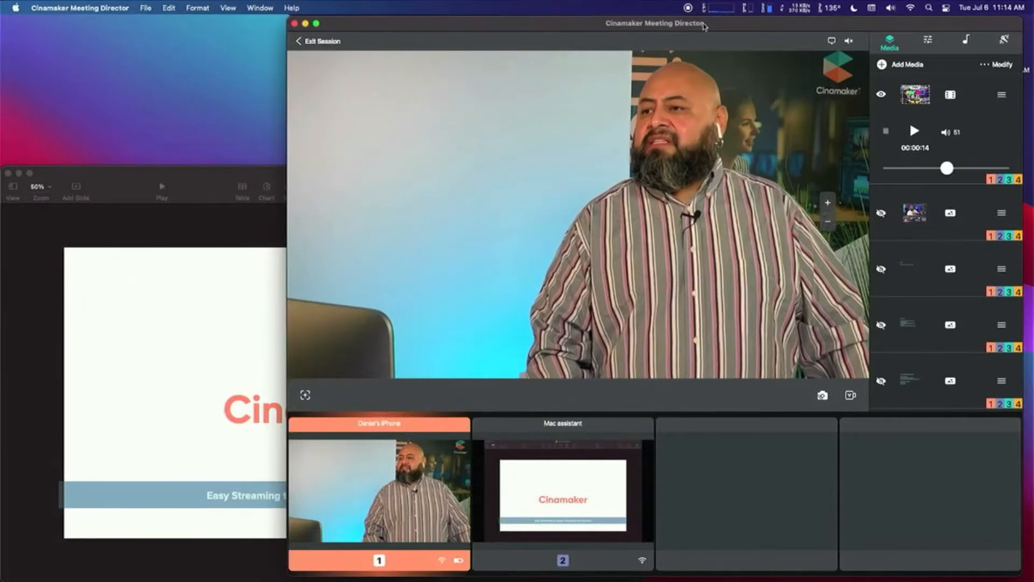
left_click_drag(705, 25, 681, 26)
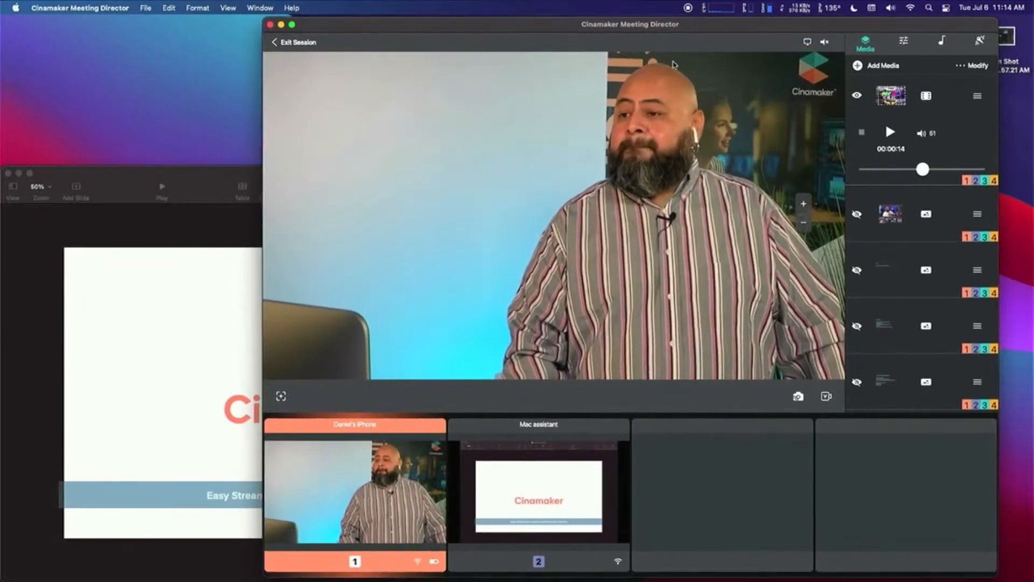
left_click(468, 483)
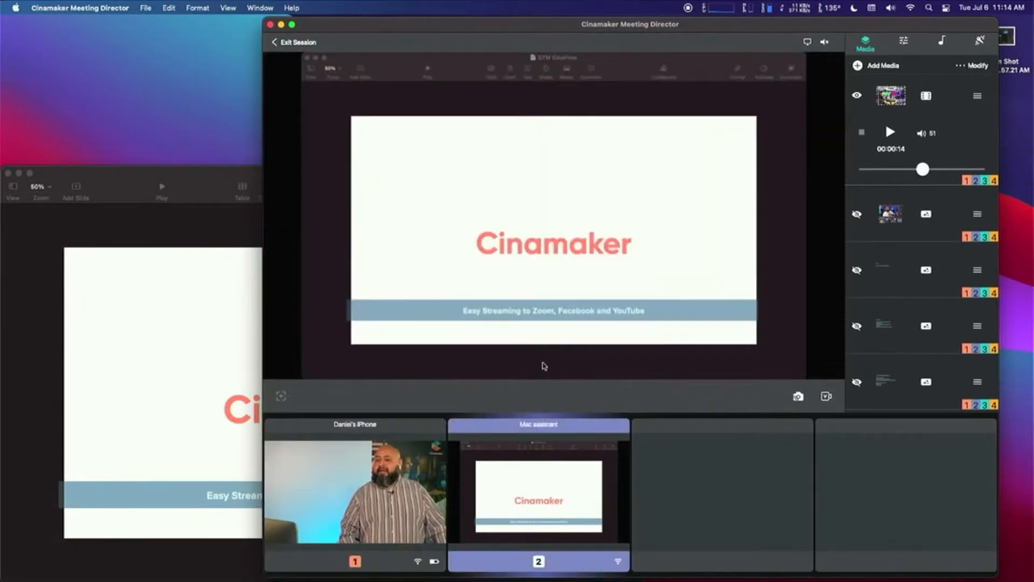
- Move the Keynote window up the desktop, share DTM CinaFlow again from the Screen Assistant, and minimize the assistant
left_click_drag(194, 176, 247, 94)
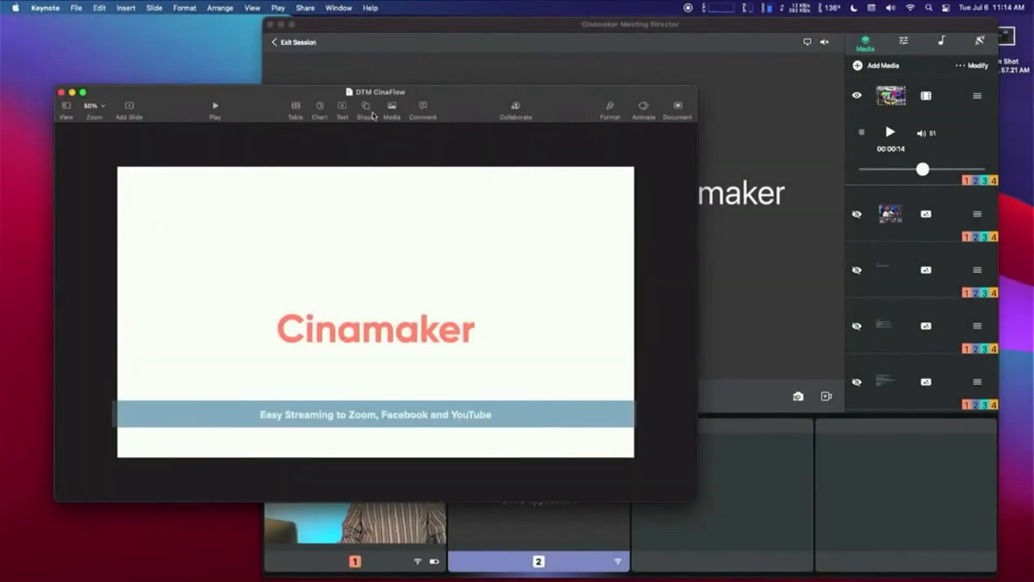
left_click_drag(485, 109, 425, 111)
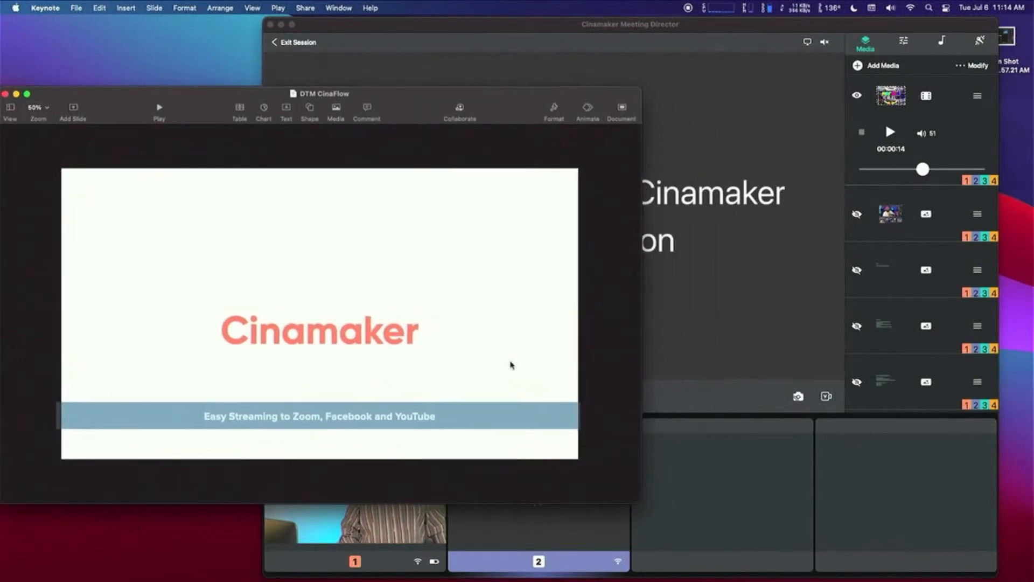
left_click(404, 549)
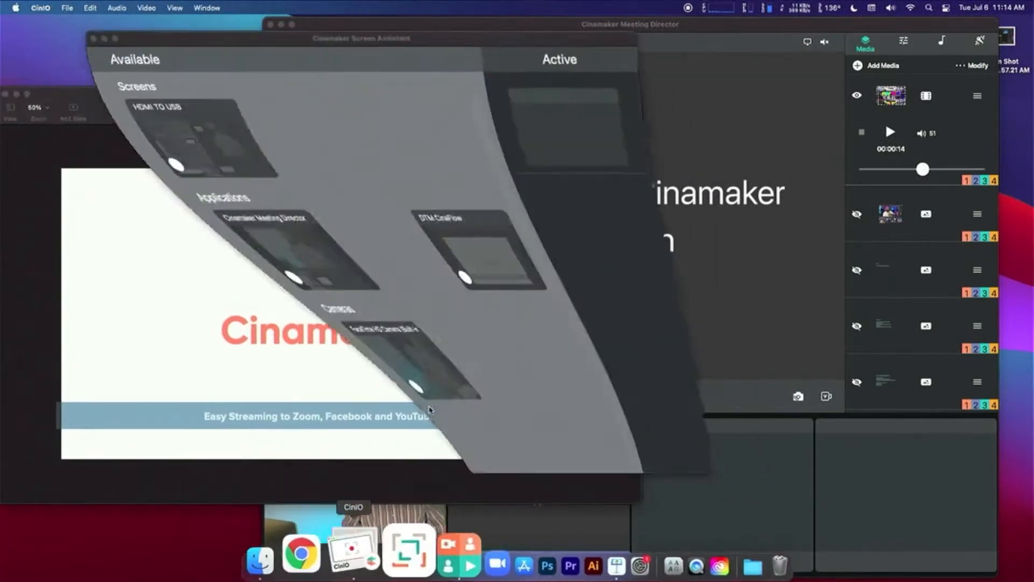
left_click(385, 277)
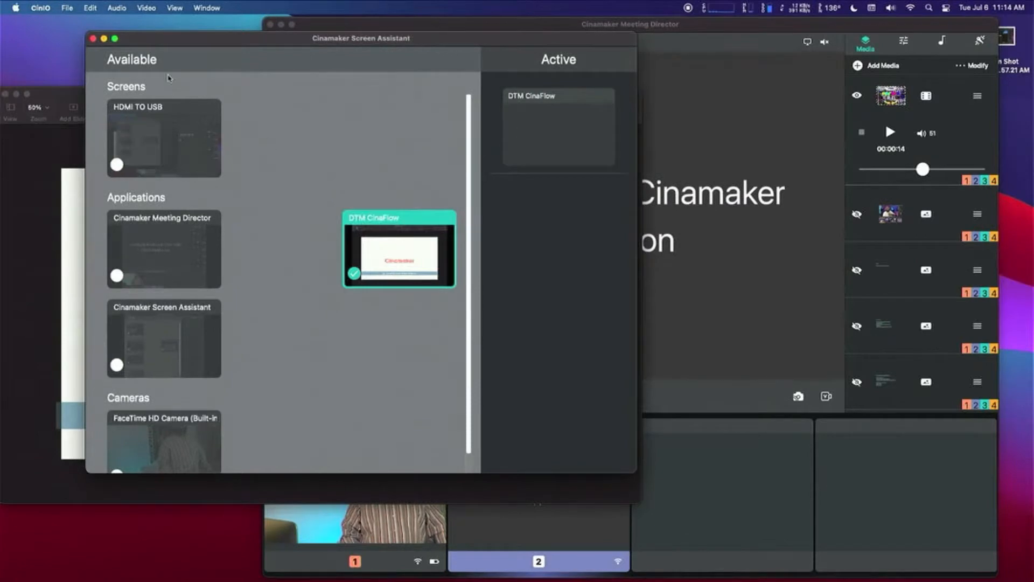
left_click(104, 39)
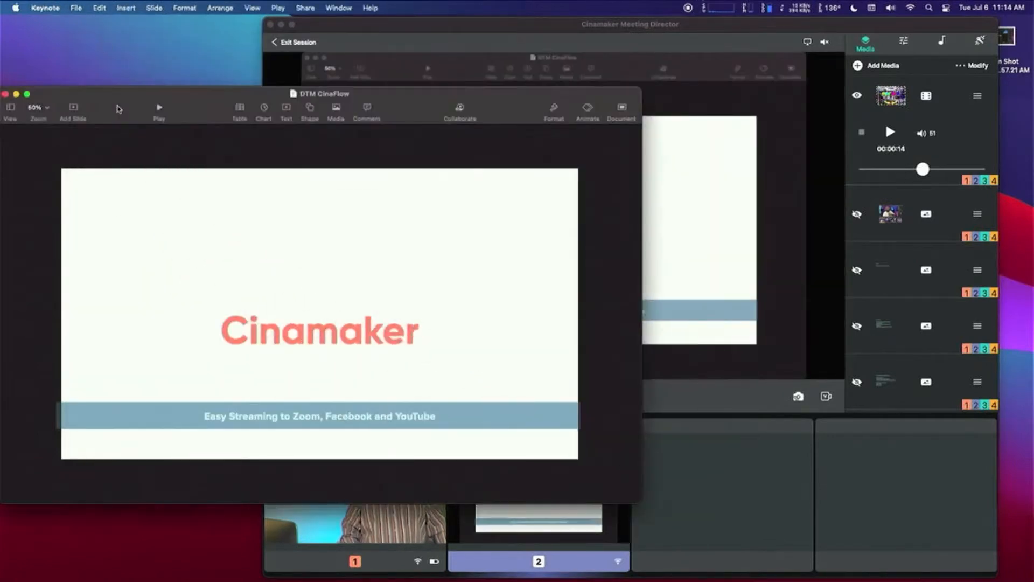
- Move the Keynote window partly off the desktop's left edge, clear of the Meeting Director window
left_click_drag(120, 102, 161, 138)
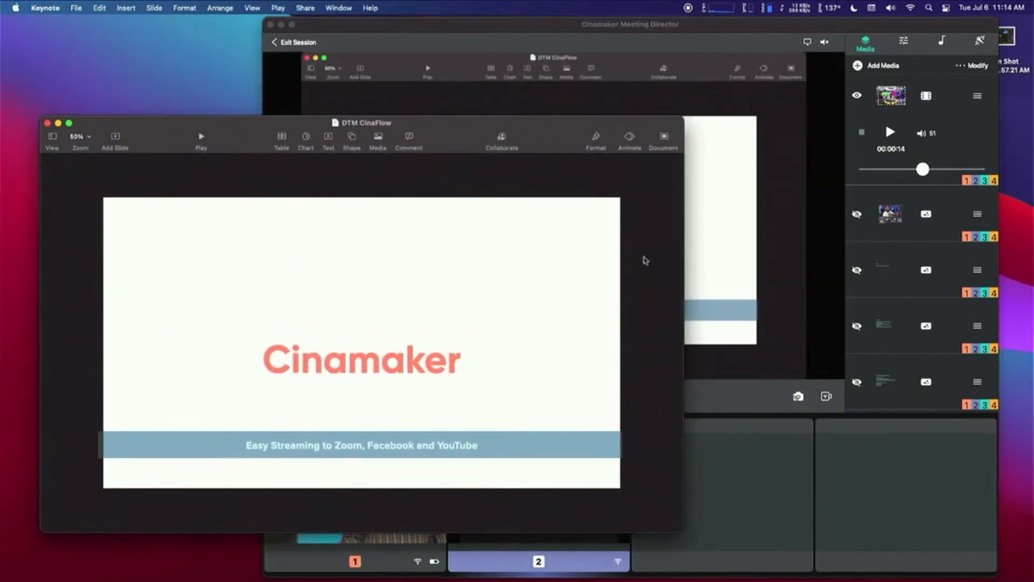
left_click(724, 489)
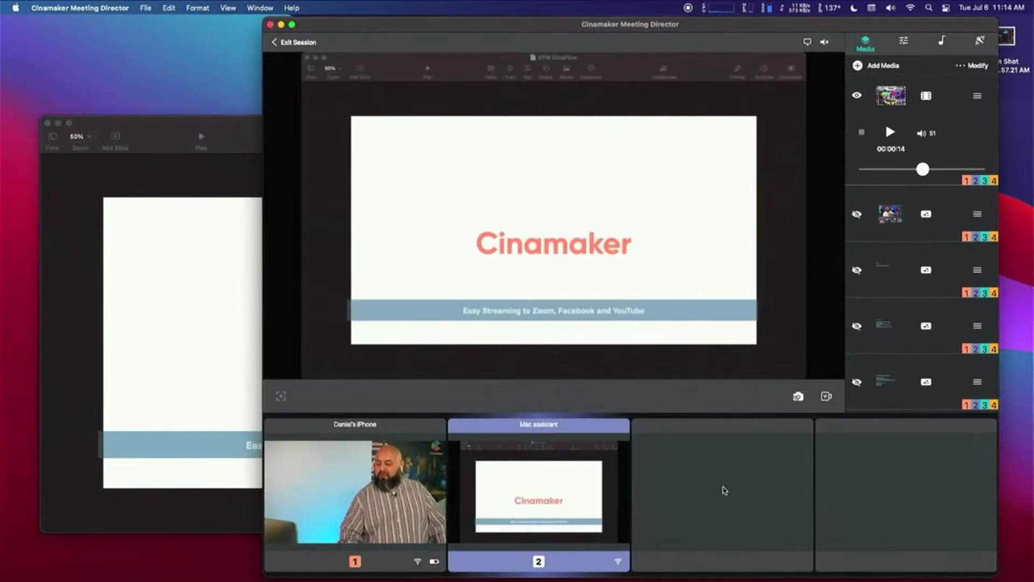
left_click_drag(157, 141, 34, 106)
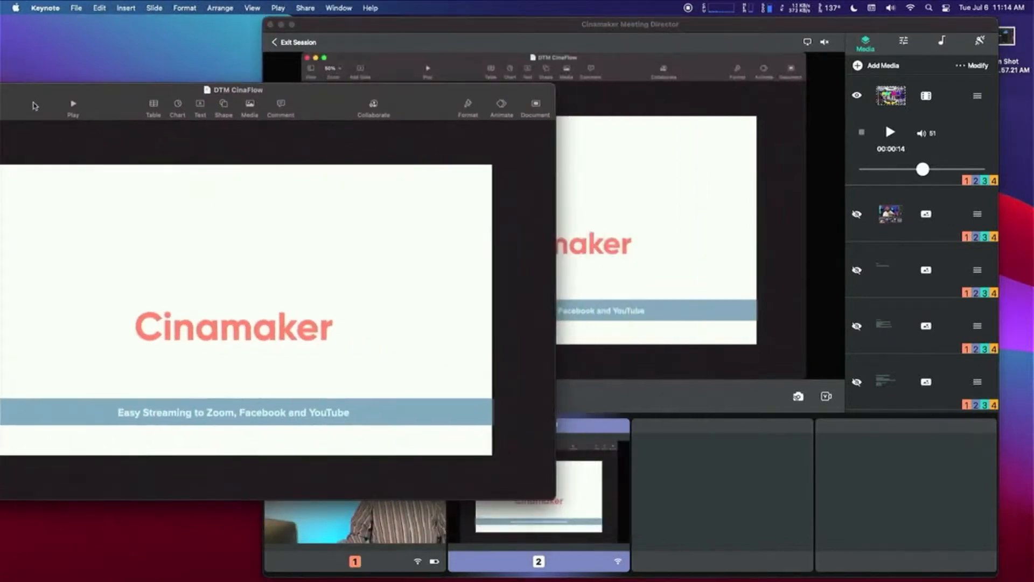
left_click_drag(420, 111, 121, 155)
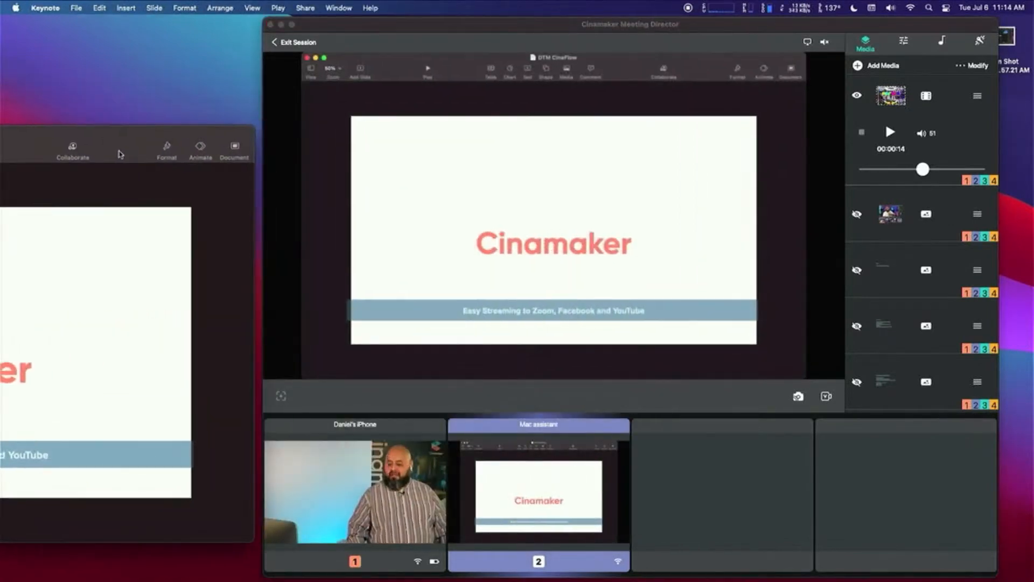
- Advance the shared presentation to the Cinamaker Capture slide and return to the Cinamaker title slide
key("Down")
key("Down")
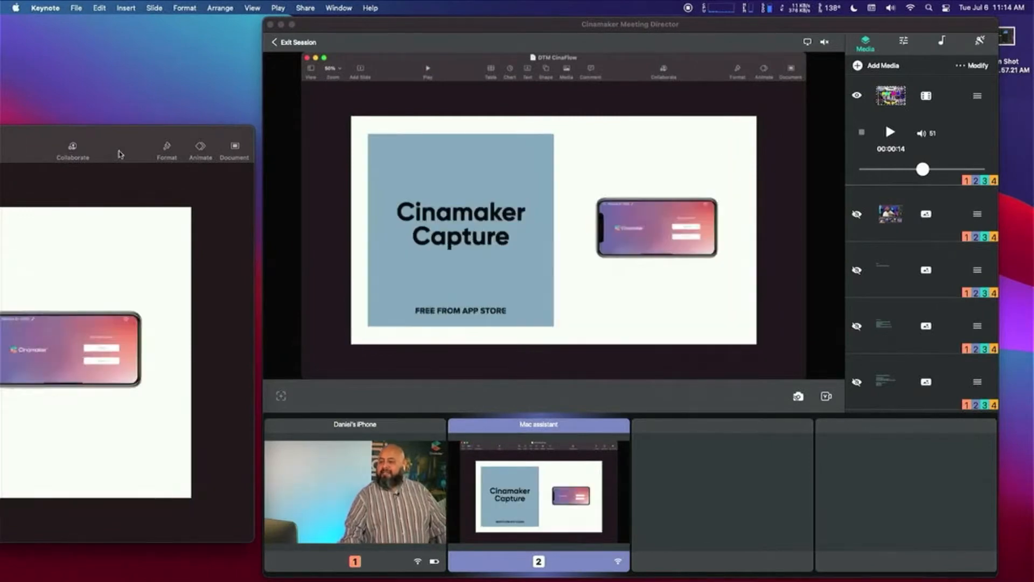
key("Up")
key("Up")
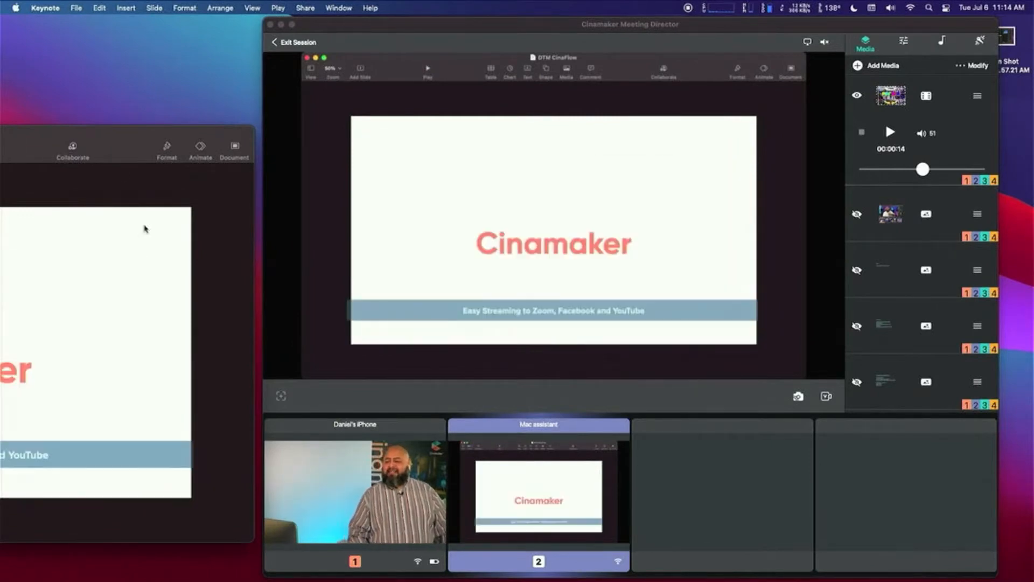
- Switch the live video to the iPhone camera and add a Picture in Picture overlay that uses source 2
left_click(305, 440)
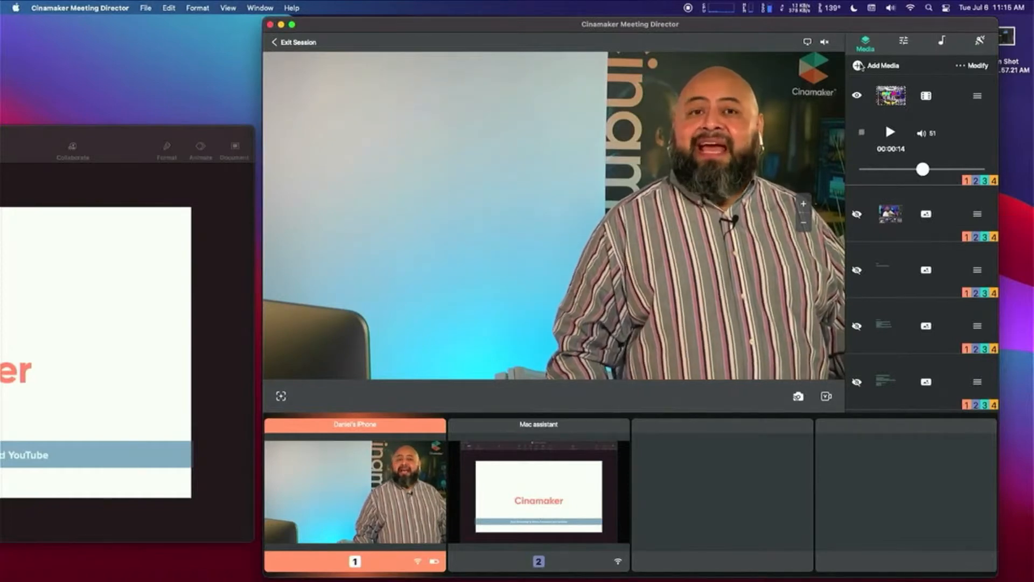
left_click(859, 67)
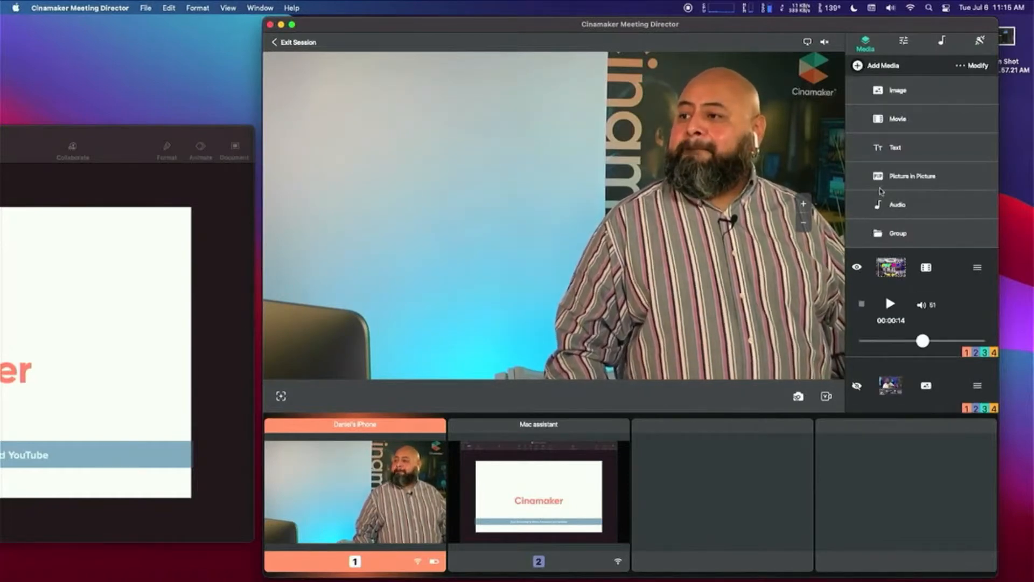
left_click(883, 181)
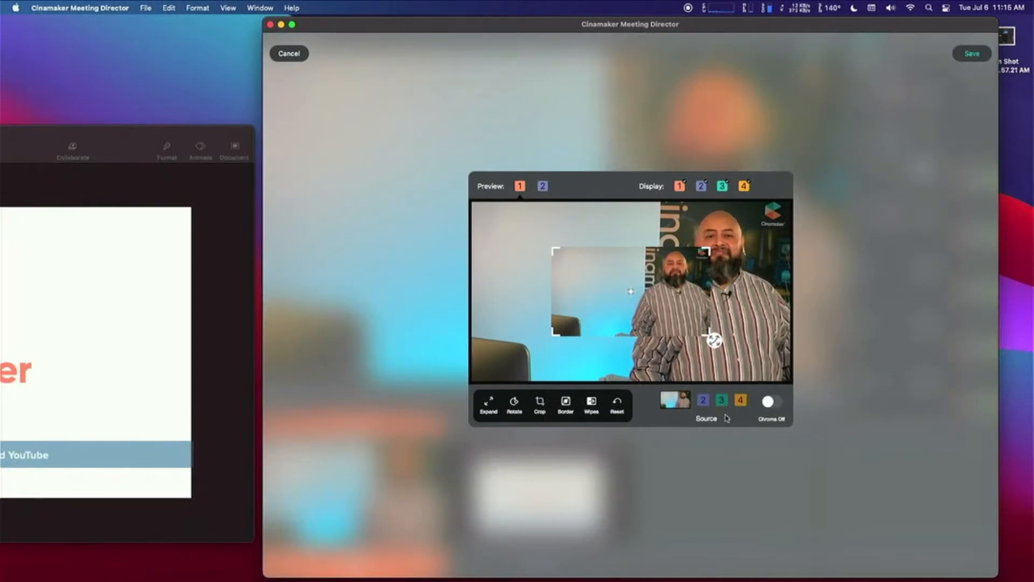
left_click(704, 401)
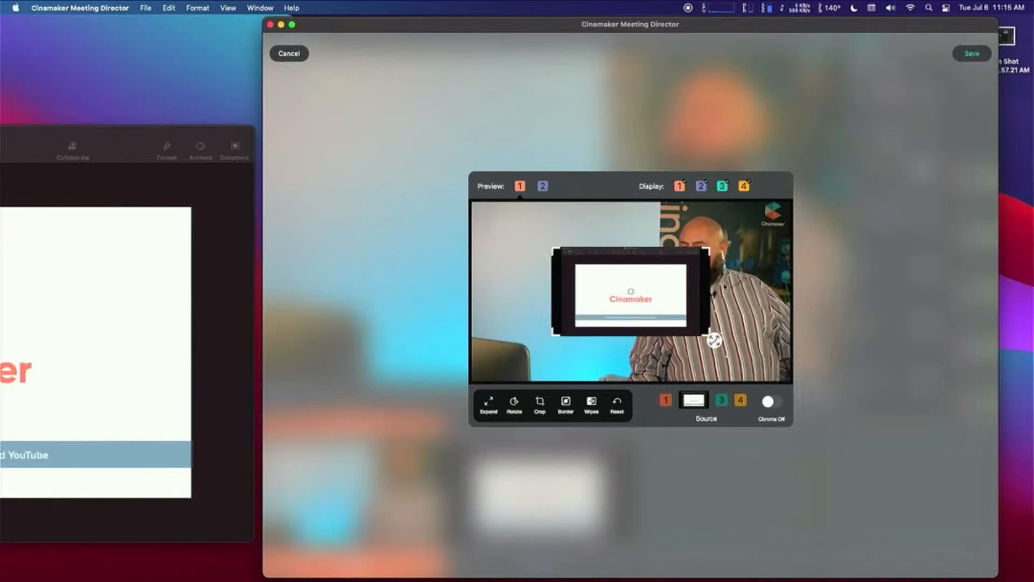
- Crop the Picture in Picture overlay to the edges of the presentation slide and apply the crop
left_click(541, 403)
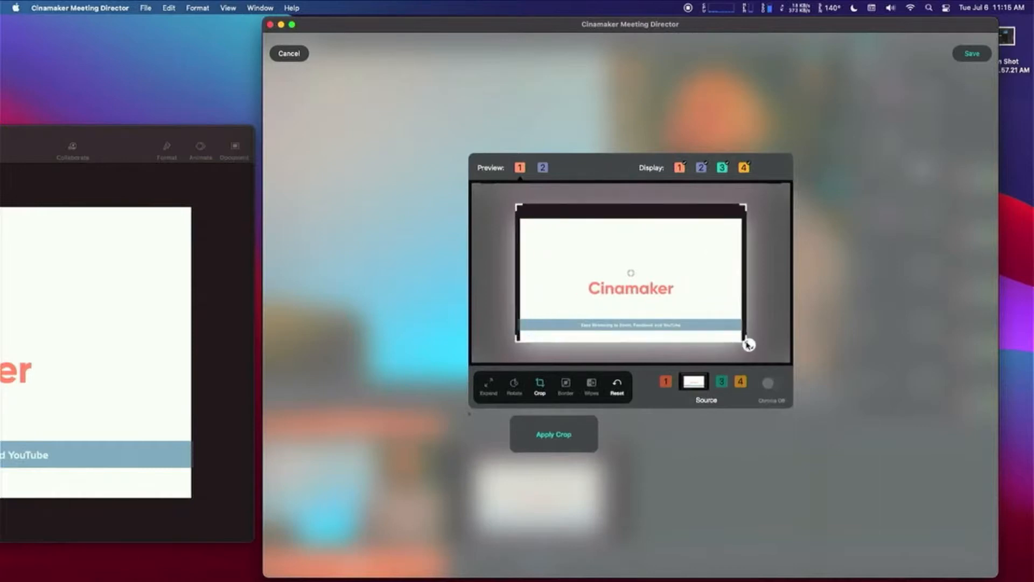
left_click_drag(748, 345, 744, 340)
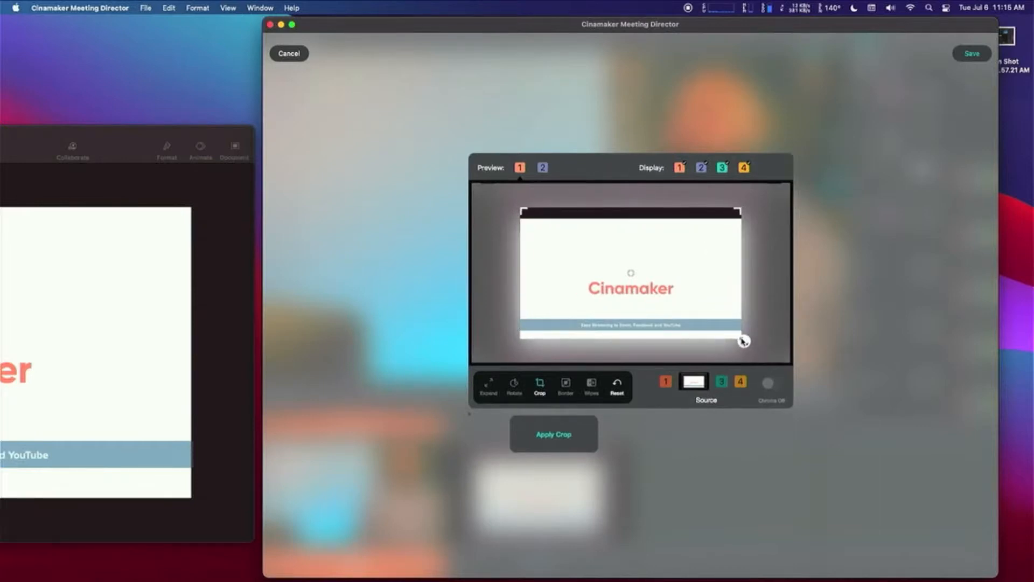
left_click_drag(744, 341, 744, 348)
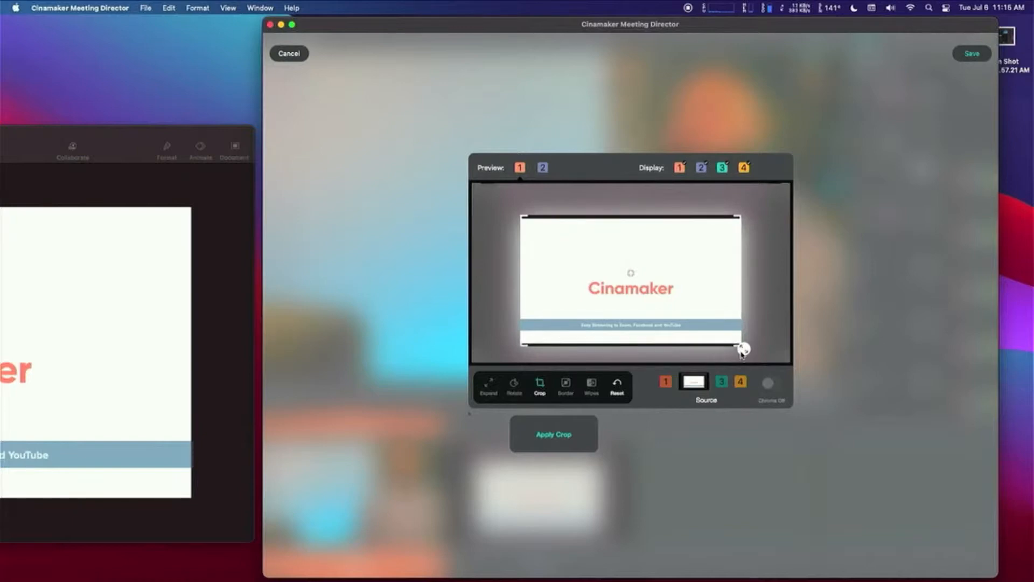
left_click_drag(743, 349, 742, 345)
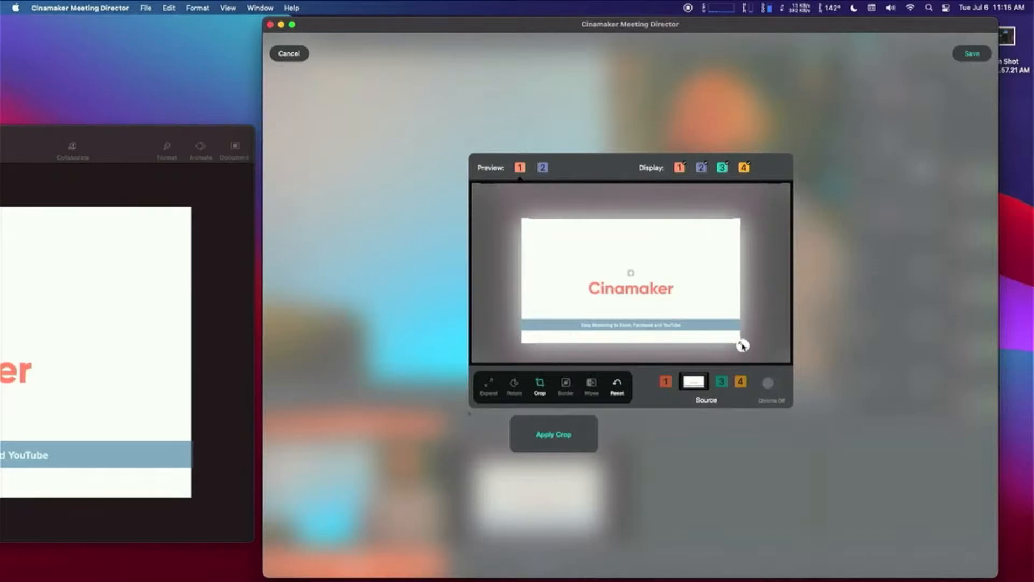
left_click_drag(742, 345, 743, 345)
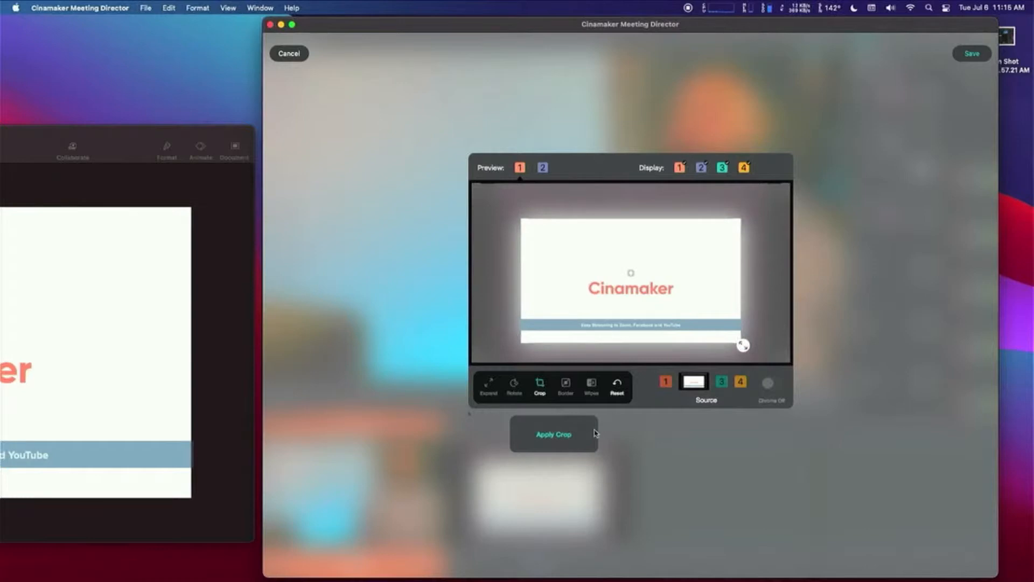
left_click(554, 436)
- Place the Picture in Picture overlay in the video's upper-left area with a magenta border of width 0.2 and save it
left_click_drag(647, 293, 583, 263)
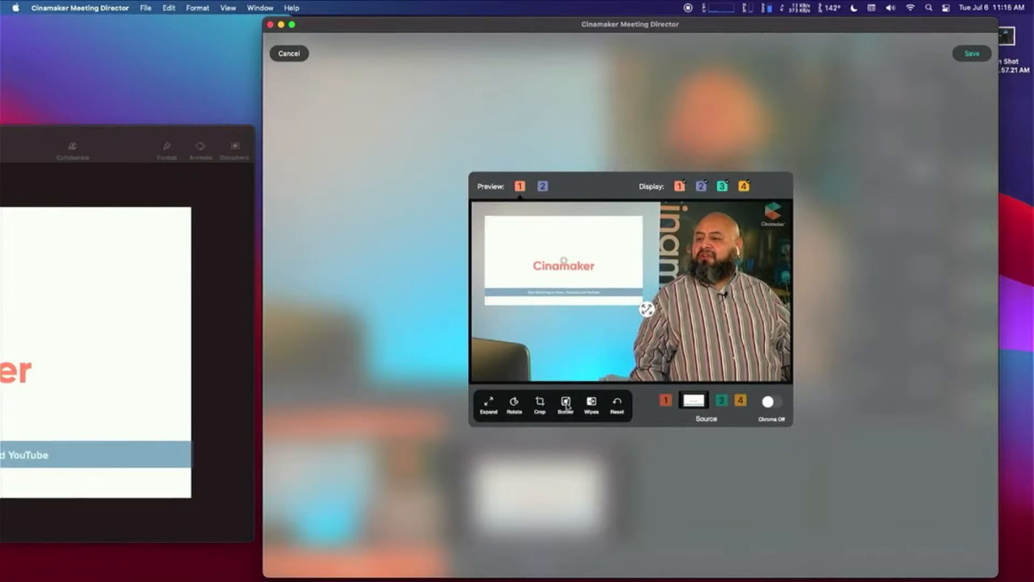
left_click(566, 404)
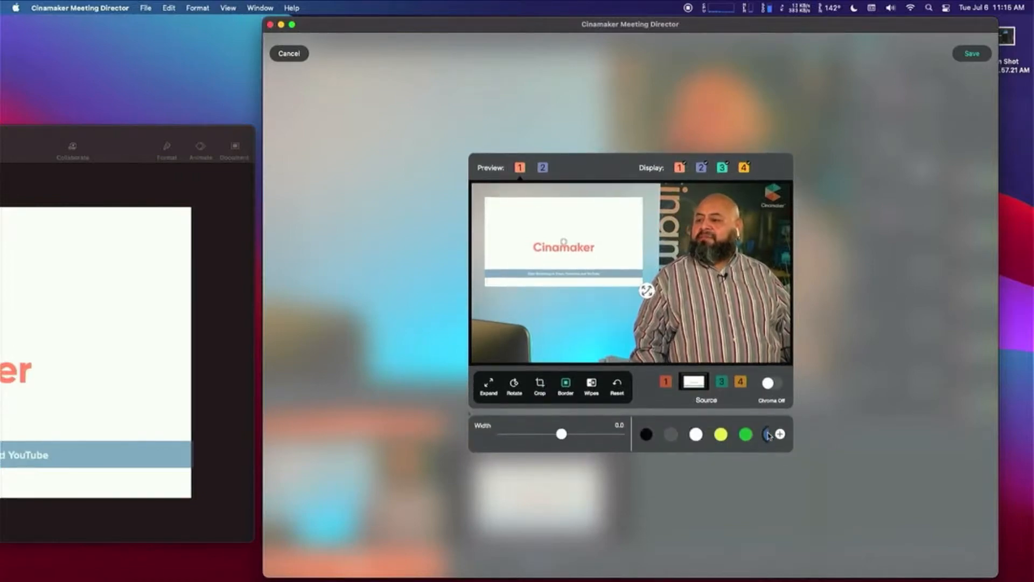
scroll(700, 433, "right", 3)
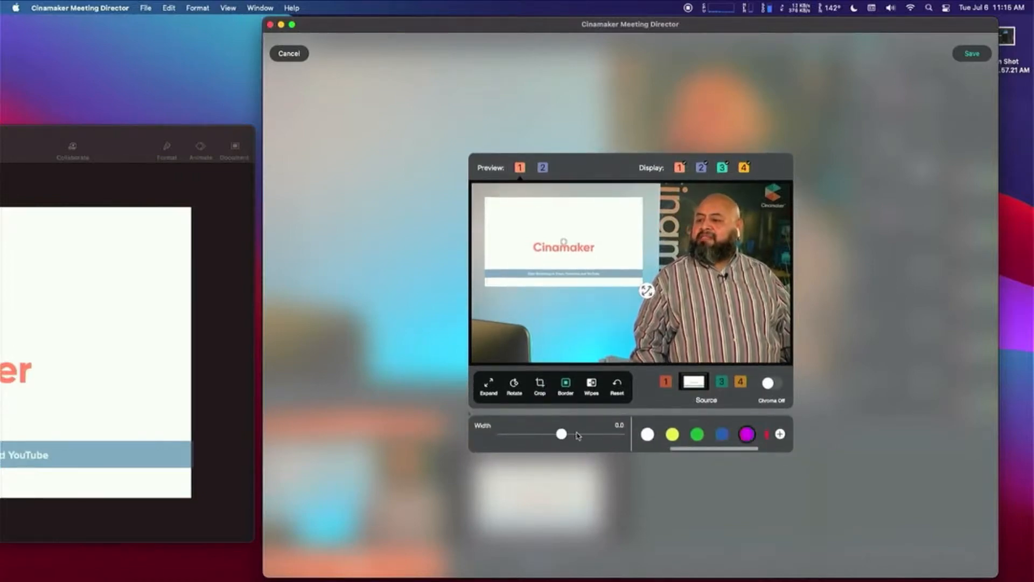
left_click(578, 434)
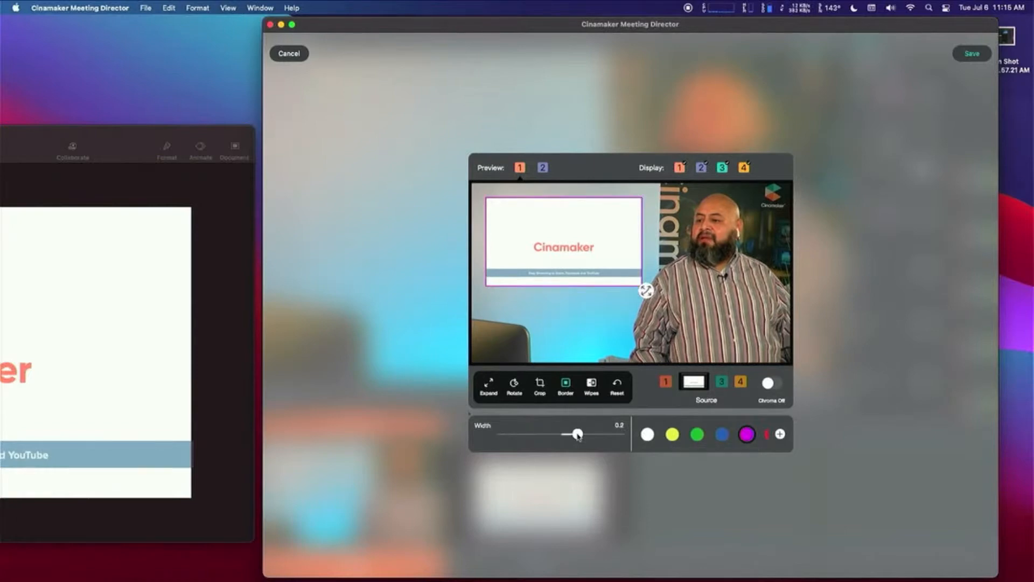
left_click(974, 54)
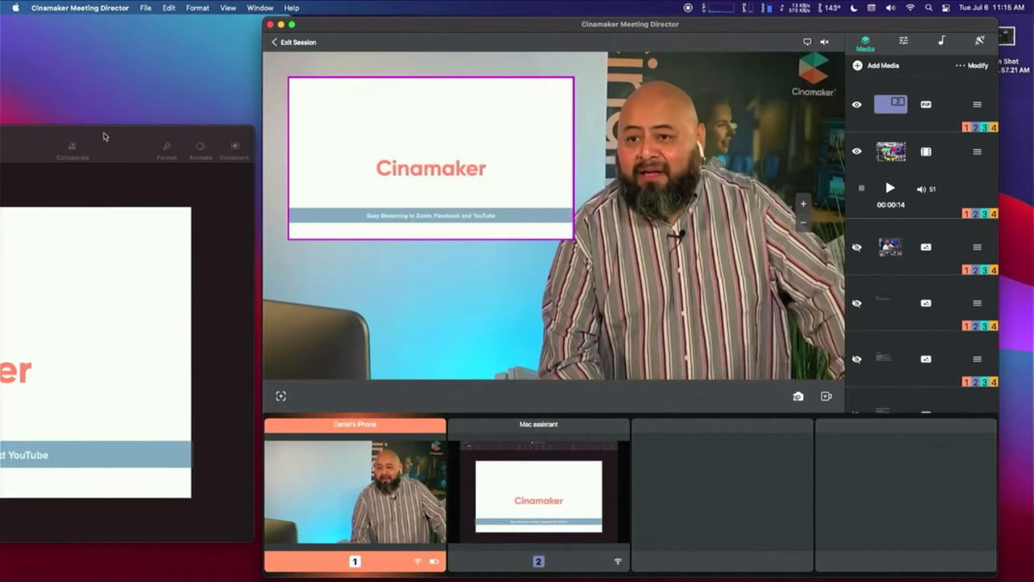
- Switch to Keynote and advance the shared presentation from the title slide to the Live Video Production slide
left_click(115, 142)
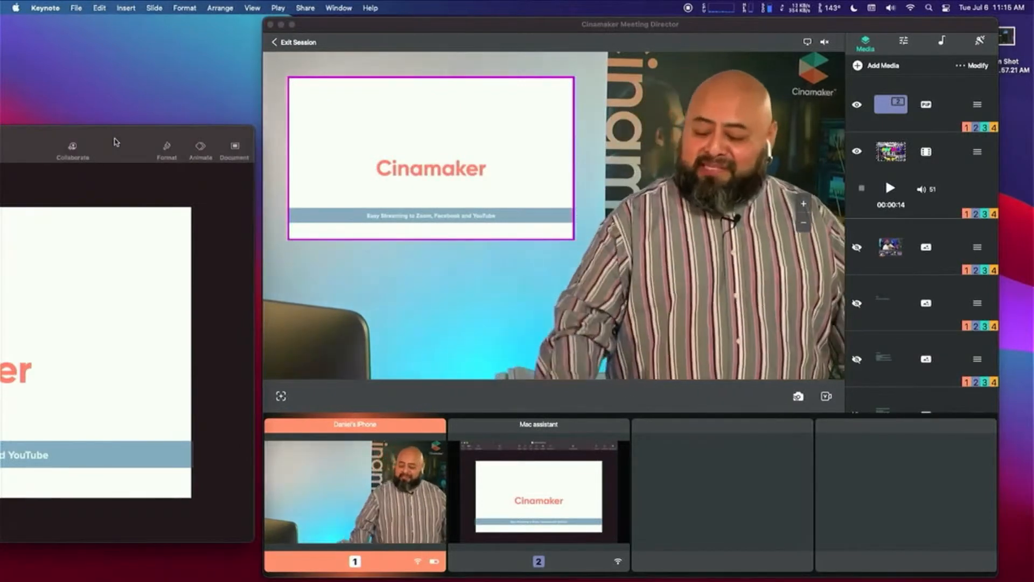
key("Right")
key("Right")
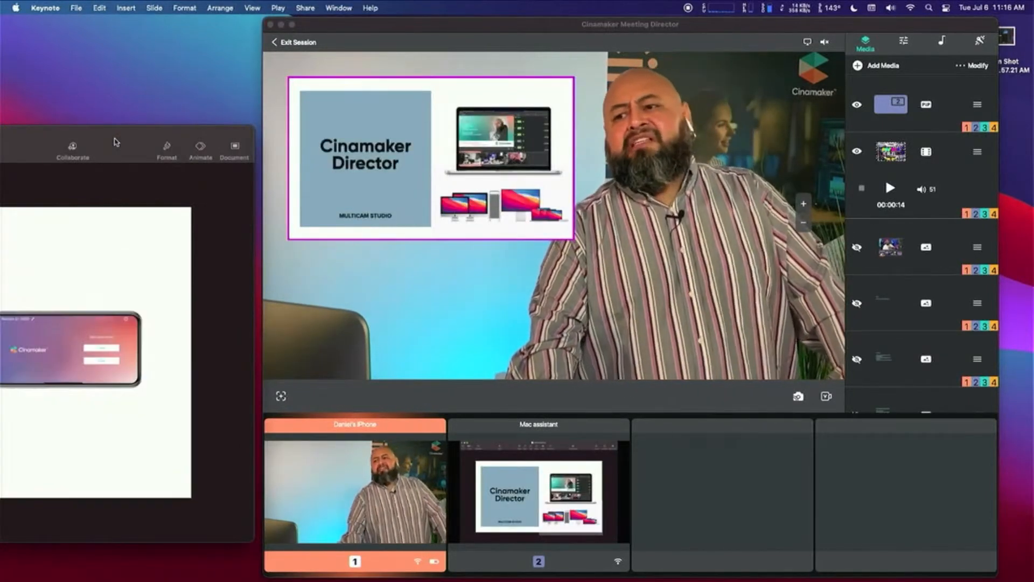
key("Right")
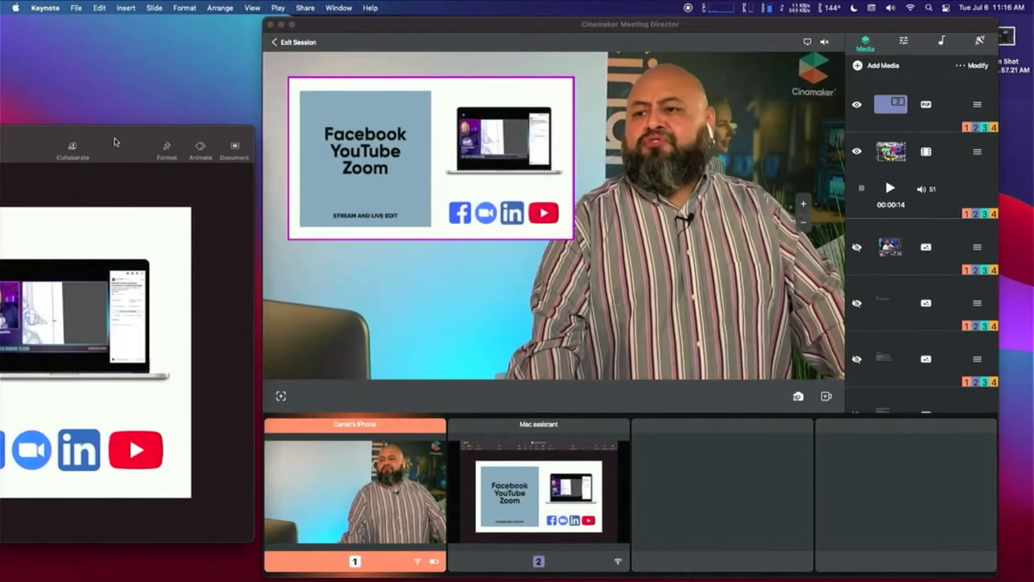
key("Right")
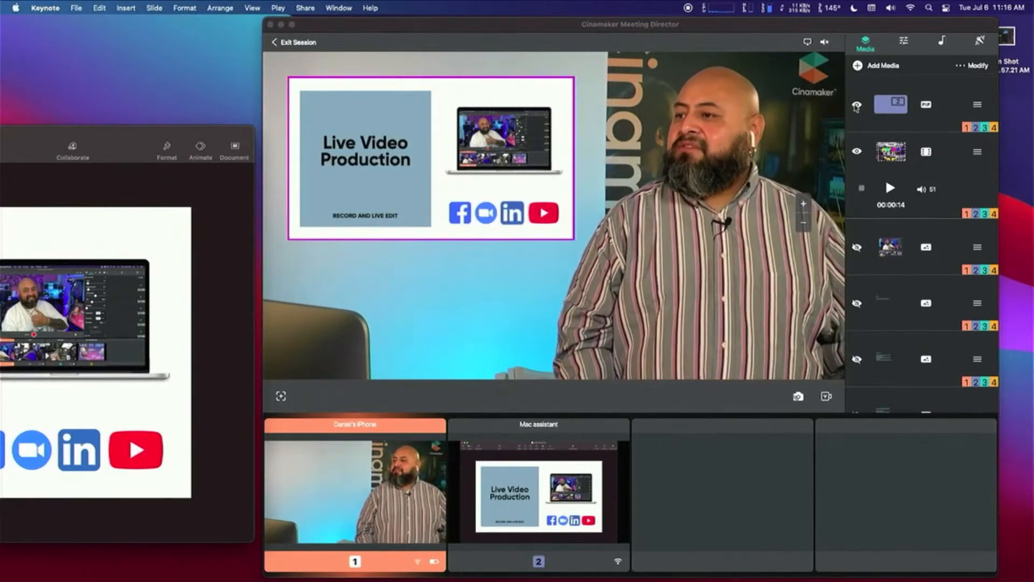
- Hide the Picture in Picture overlay and the video clip overlay in Meeting Director
left_click(878, 110)
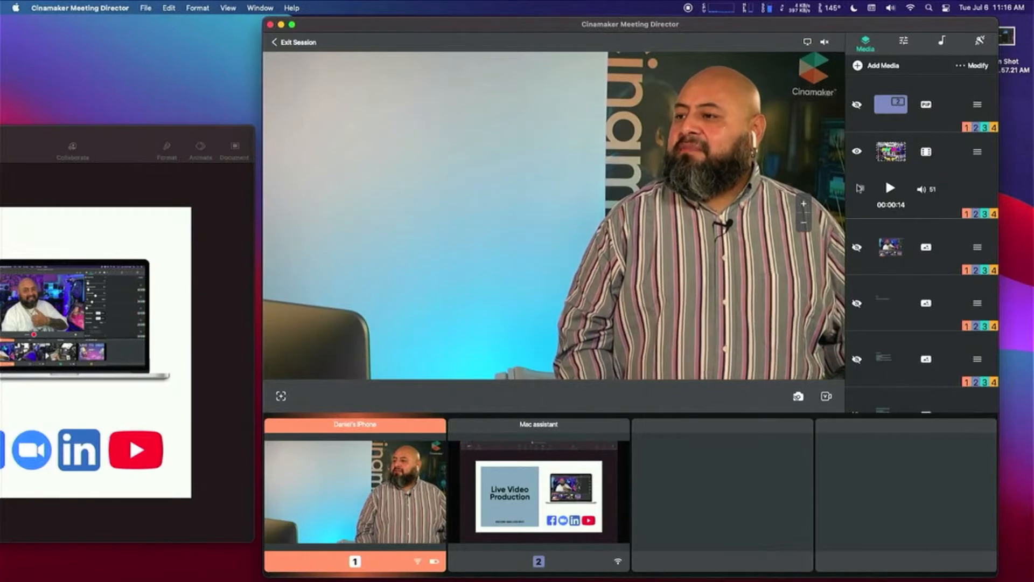
left_click(856, 152)
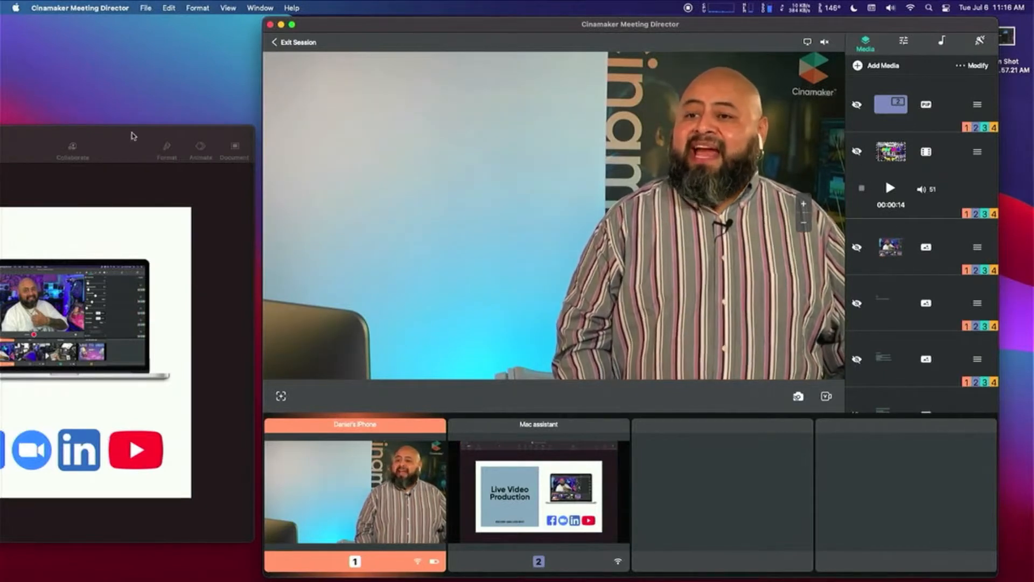
- Bring the Keynote presentation window fully into view and close it, and close CinIO's Cinamaker Screen Assistant window as well
left_click_drag(133, 138, 613, 126)
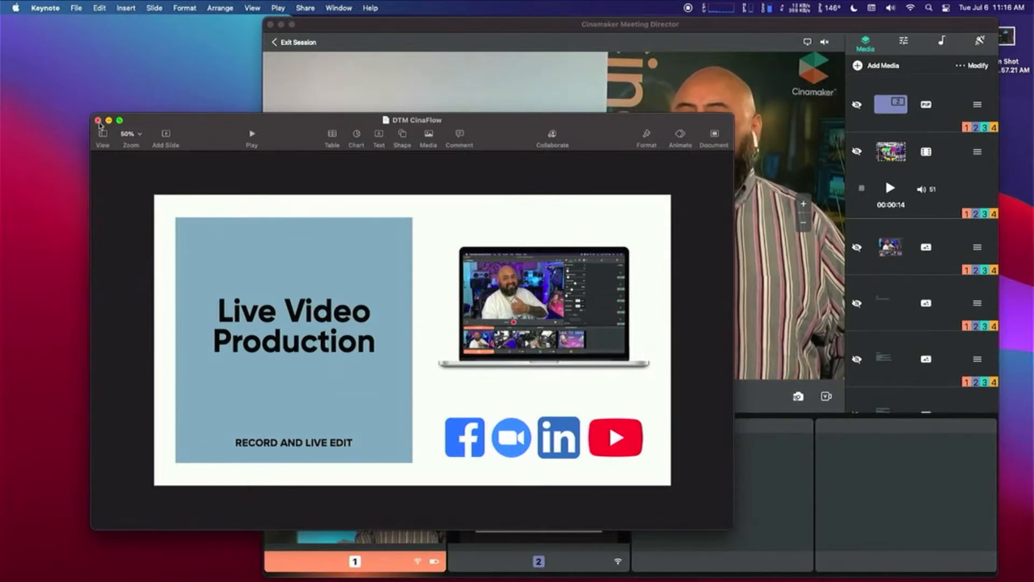
left_click(98, 122)
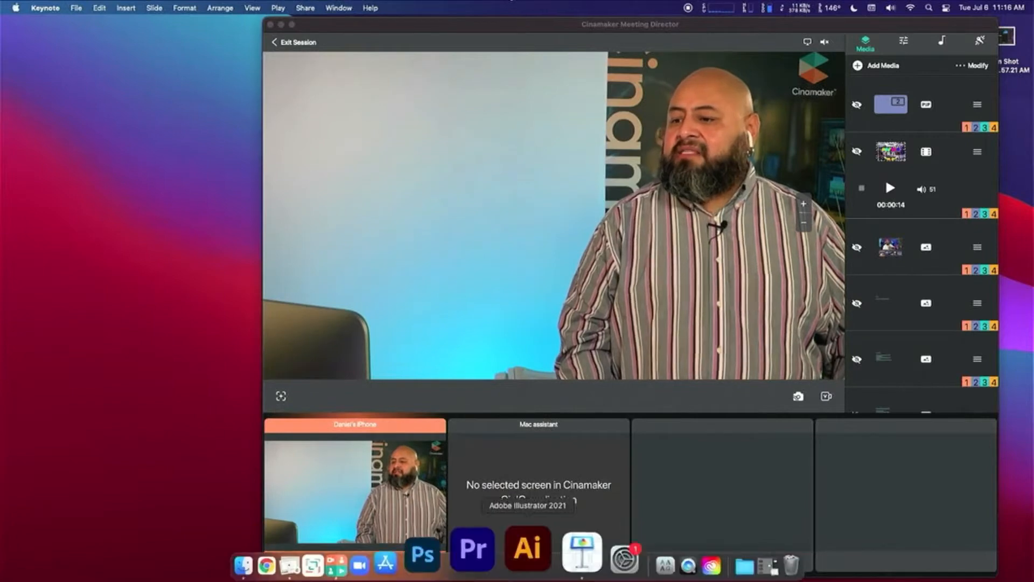
left_click(365, 548)
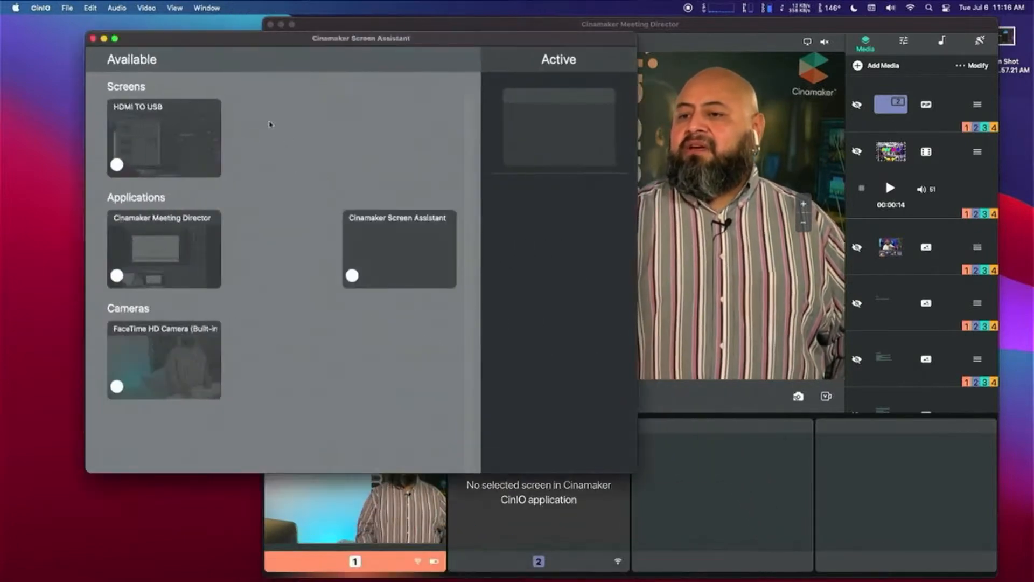
left_click(94, 41)
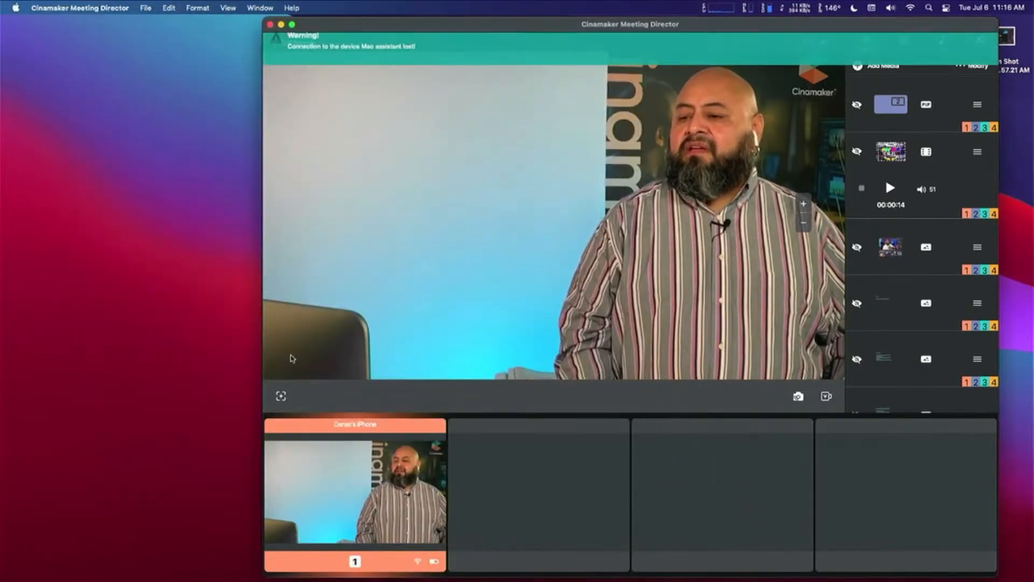
- Switch to Zoom, start the personal meeting with computer audio and turn on its video
mouse_move(389, 580)
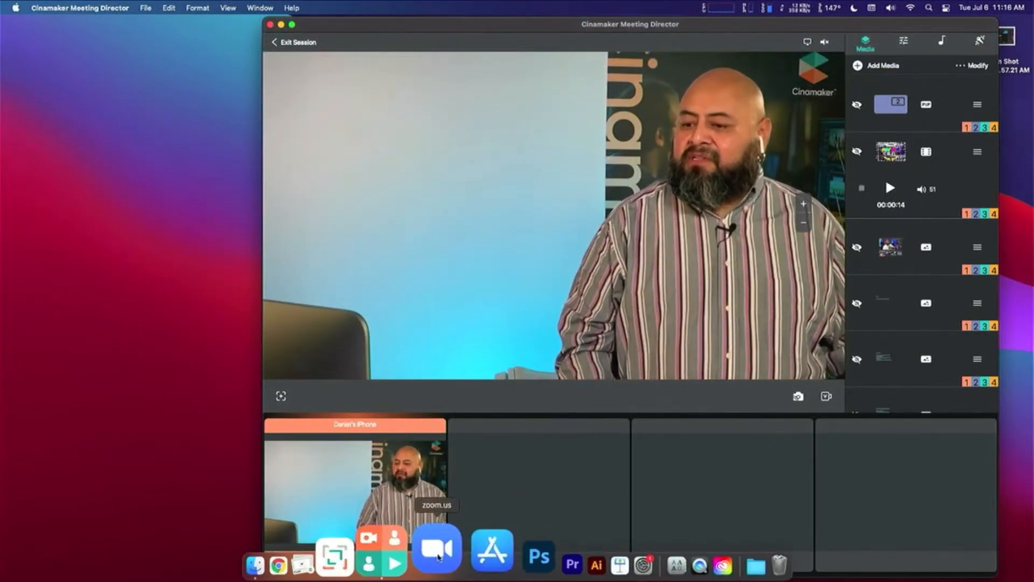
left_click(431, 555)
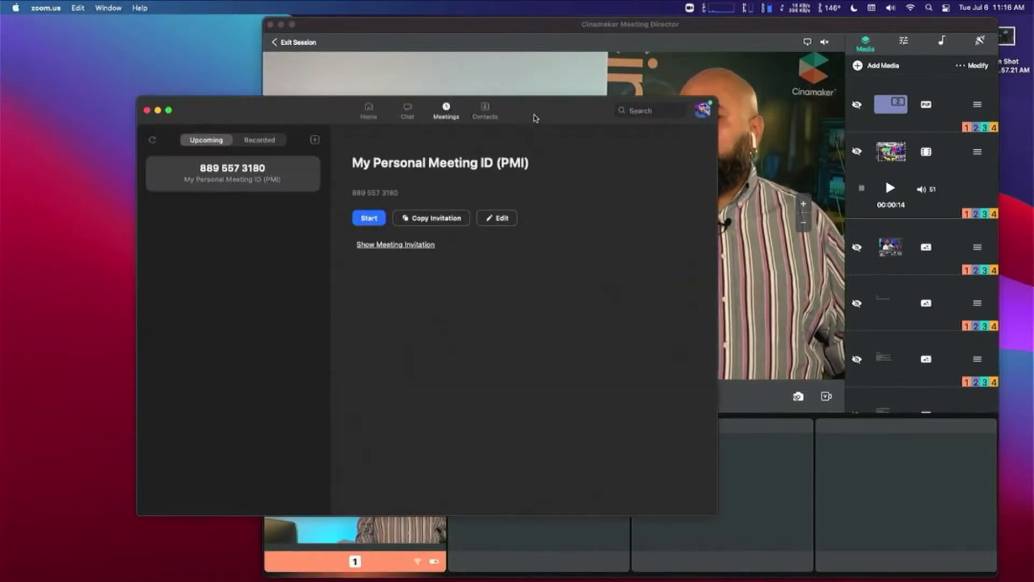
left_click_drag(534, 112, 431, 110)
left_click(264, 215)
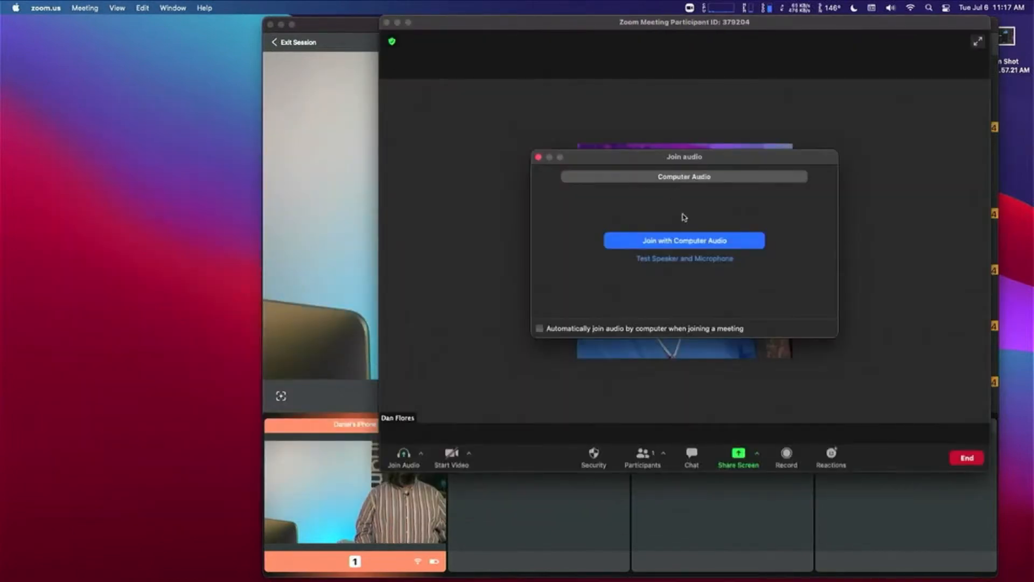
left_click(694, 241)
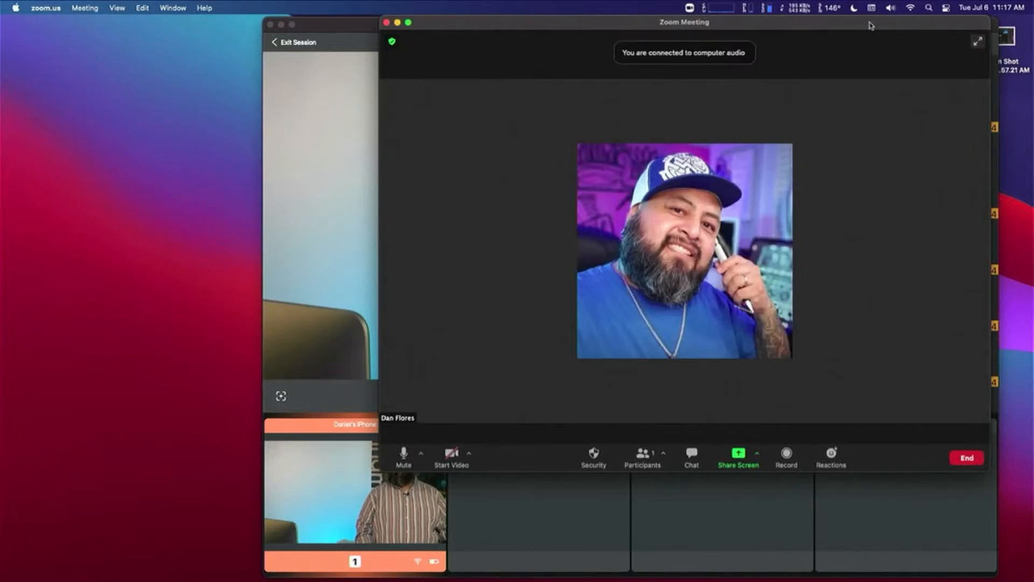
left_click_drag(870, 26, 532, 48)
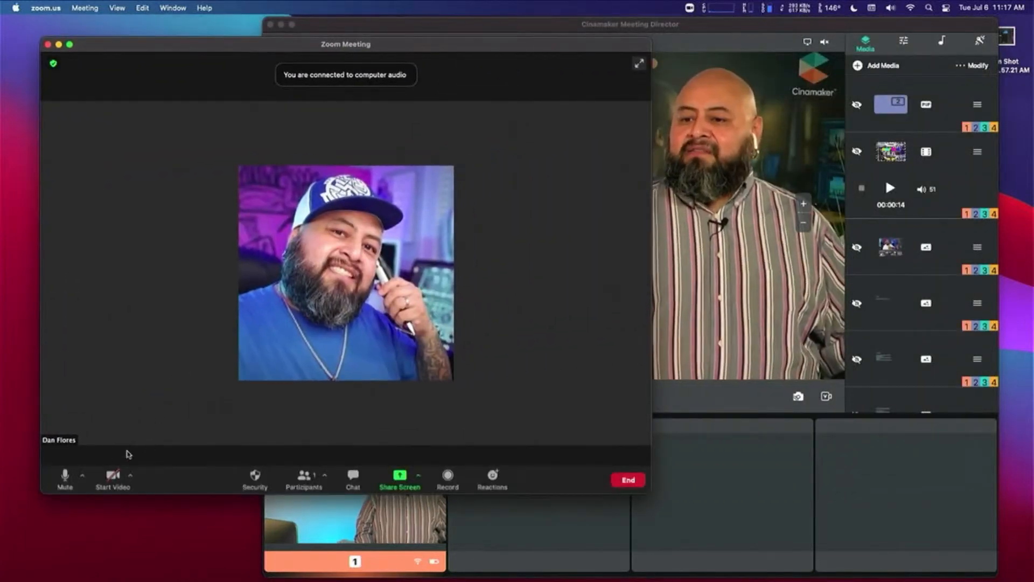
left_click(111, 478)
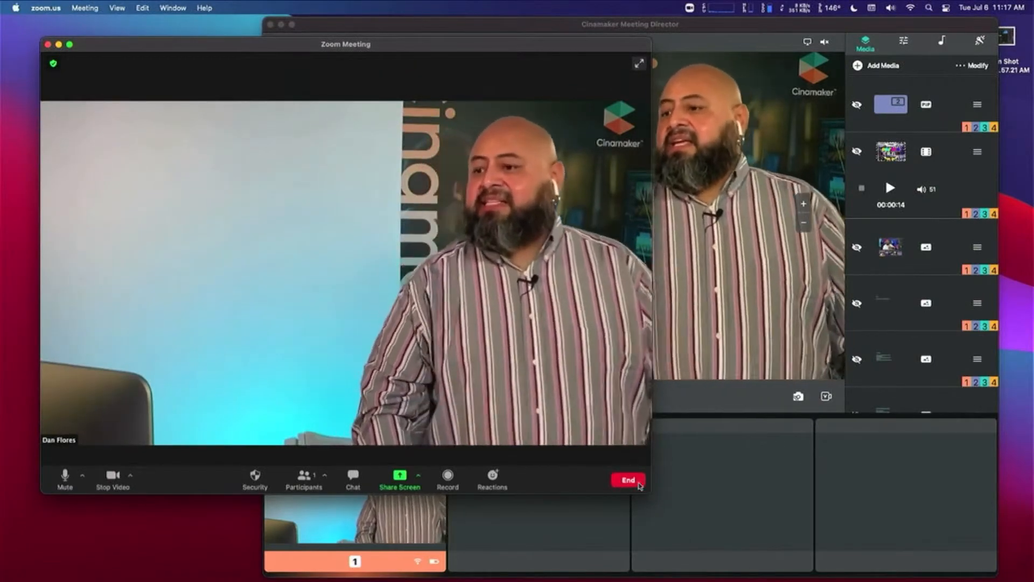
- Shrink the Zoom and Meeting Director windows and arrange them with Zoom at the desktop's lower left and Meeting Director at its upper right
left_click_drag(650, 492, 563, 404)
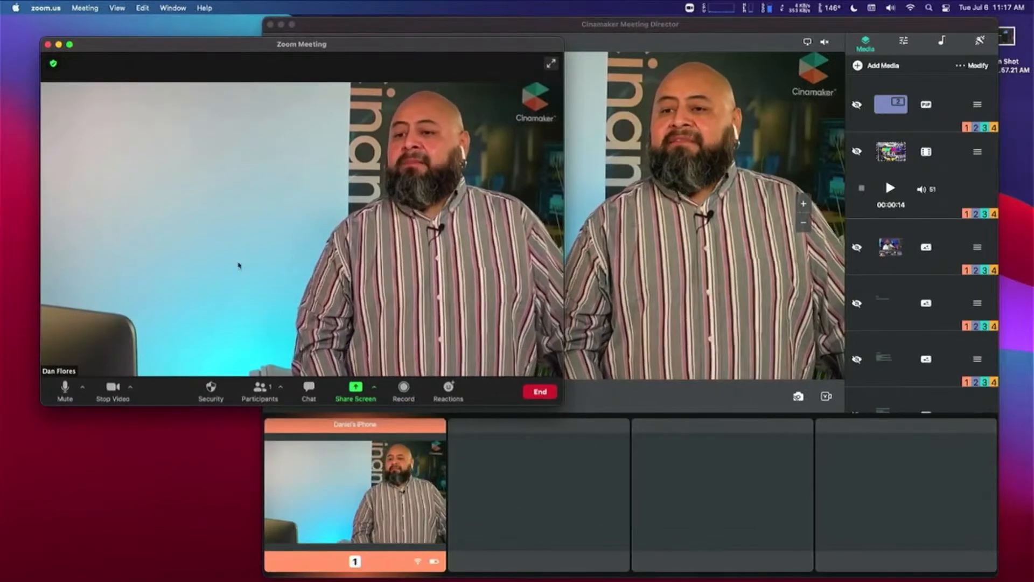
left_click_drag(294, 56, 321, 124)
left_click(856, 414)
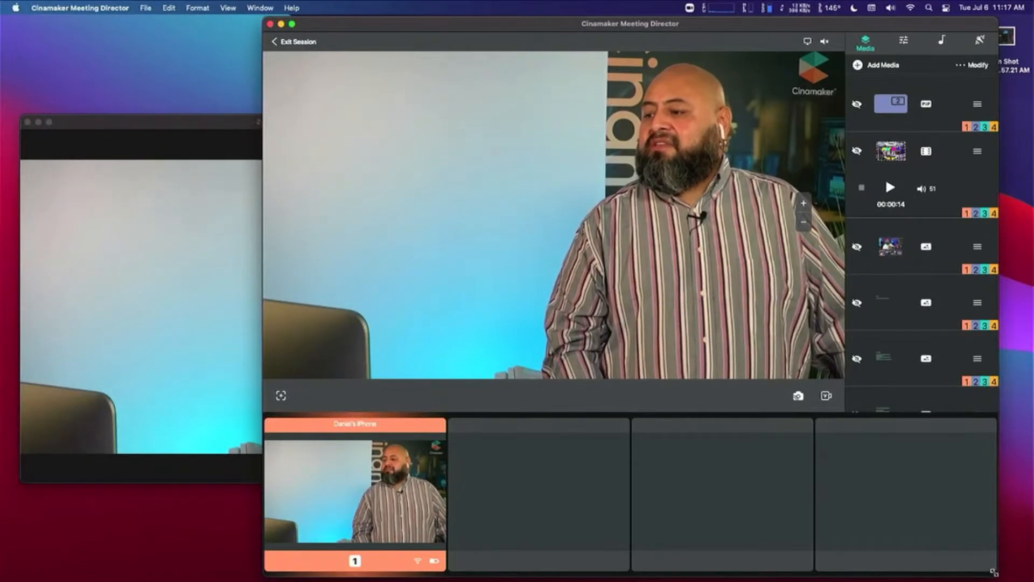
left_click_drag(997, 575, 848, 469)
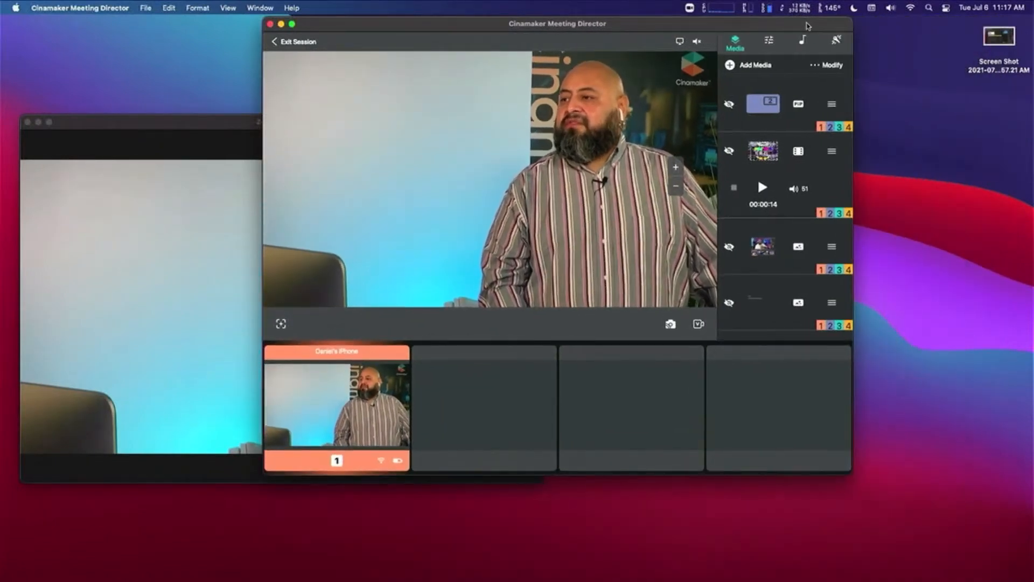
left_click_drag(807, 25, 972, 23)
left_click_drag(374, 131, 369, 212)
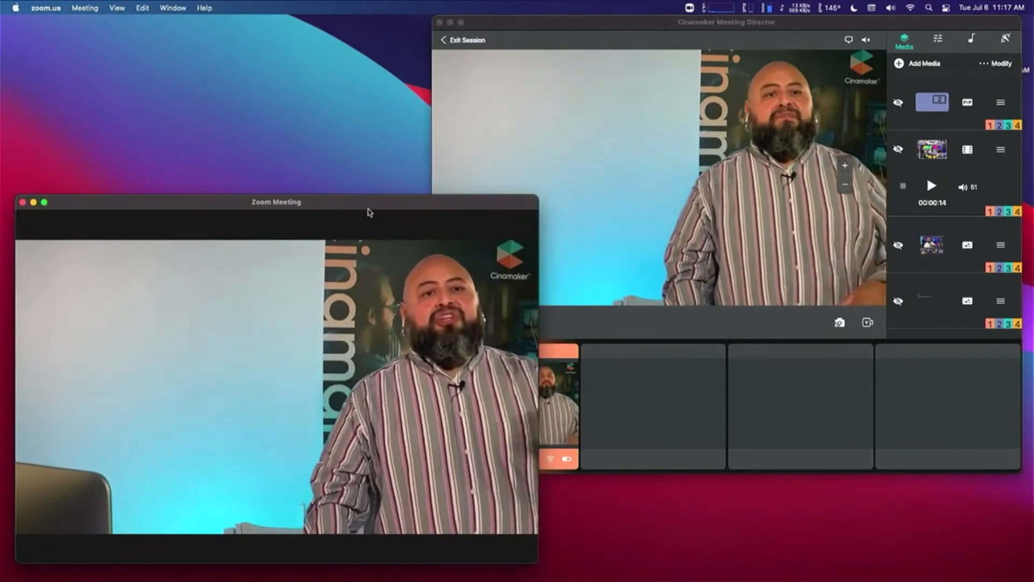
- Check which camera, microphone and speaker are selected for the Zoom meeting
mouse_move(219, 301)
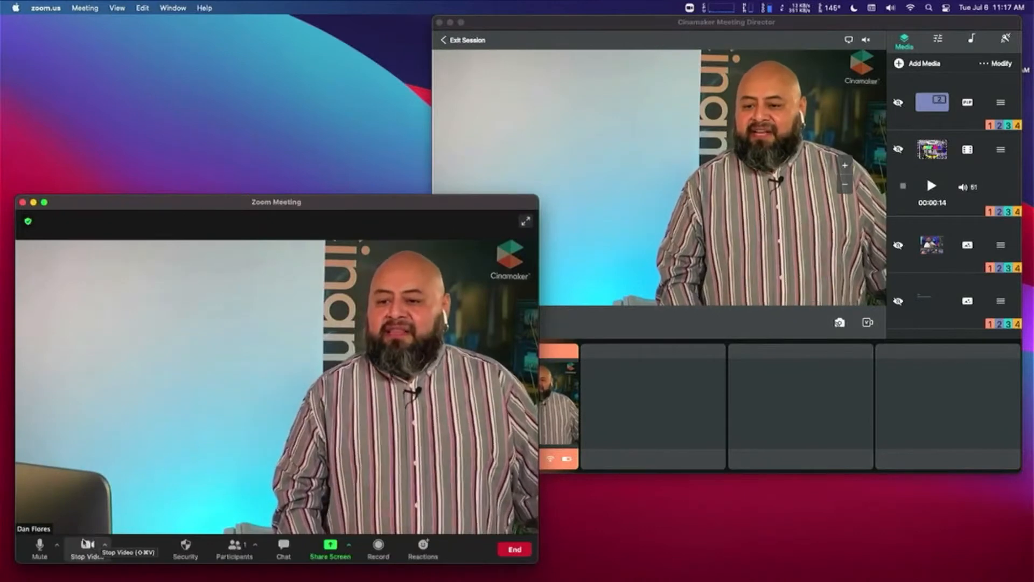
left_click(105, 548)
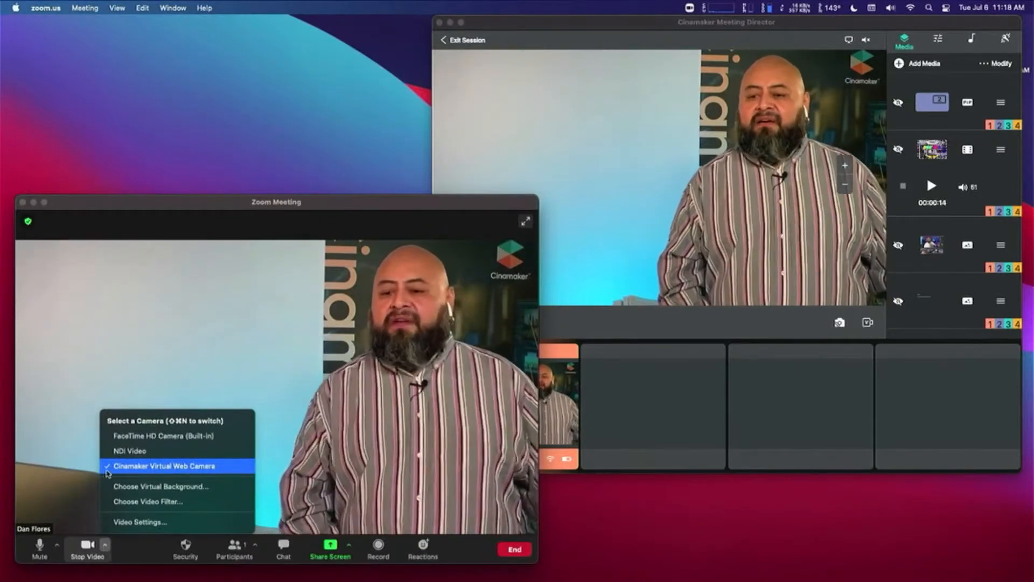
left_click(57, 548)
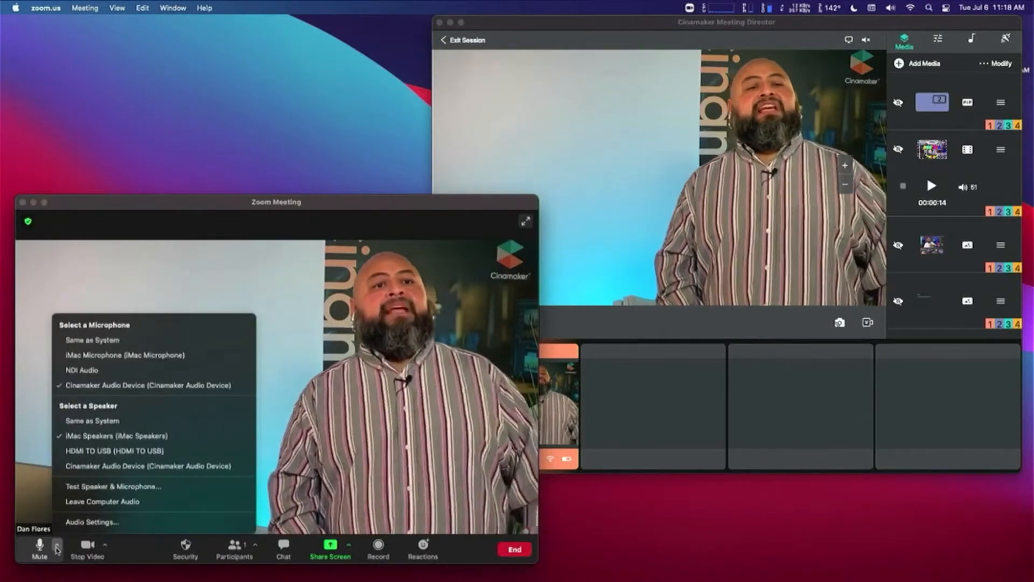